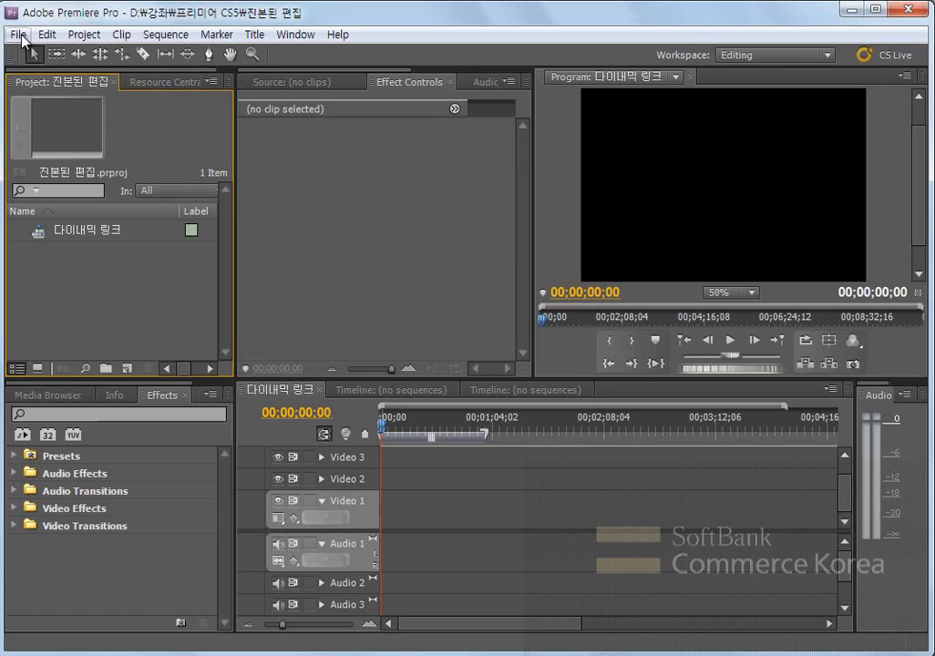
Step: Create a Dynamic Link After Effects composition at 720 x 480, 29.97fps Drop-Frame, with D1/DV NTSC (0.9091) pixels
click(19, 35)
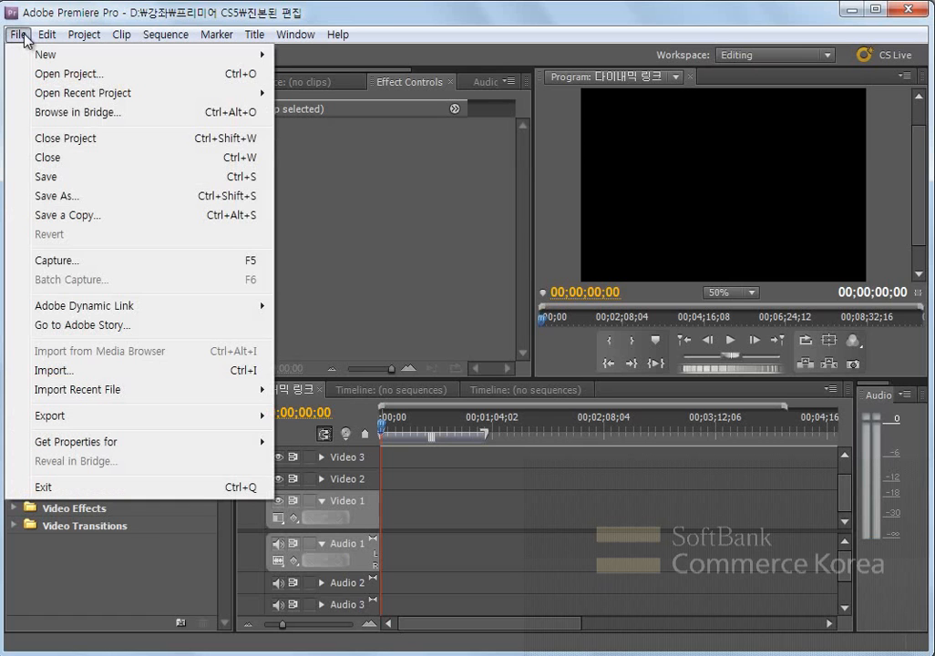
mouse_move(89, 311)
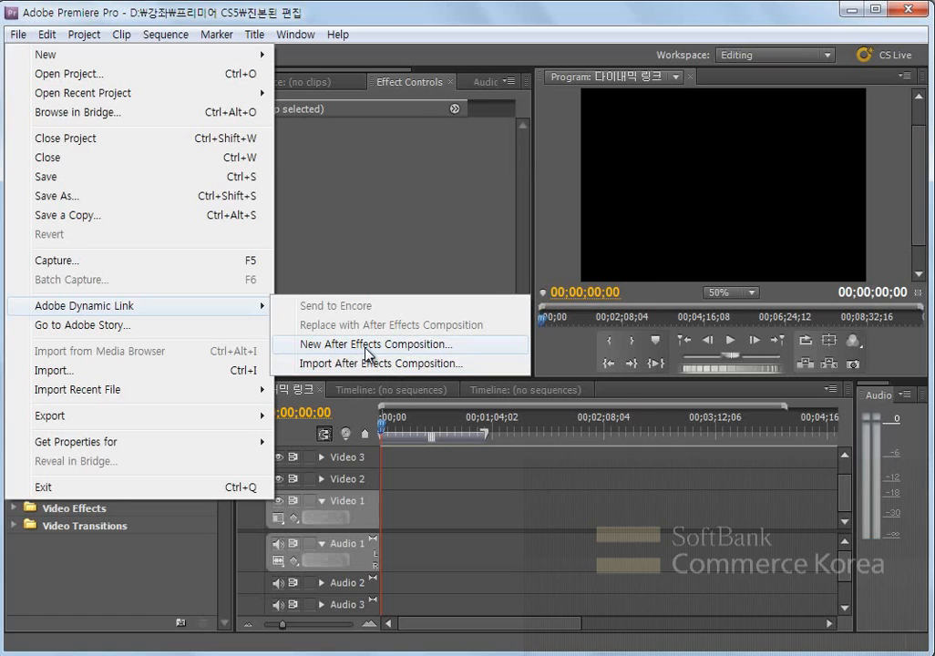
click(366, 344)
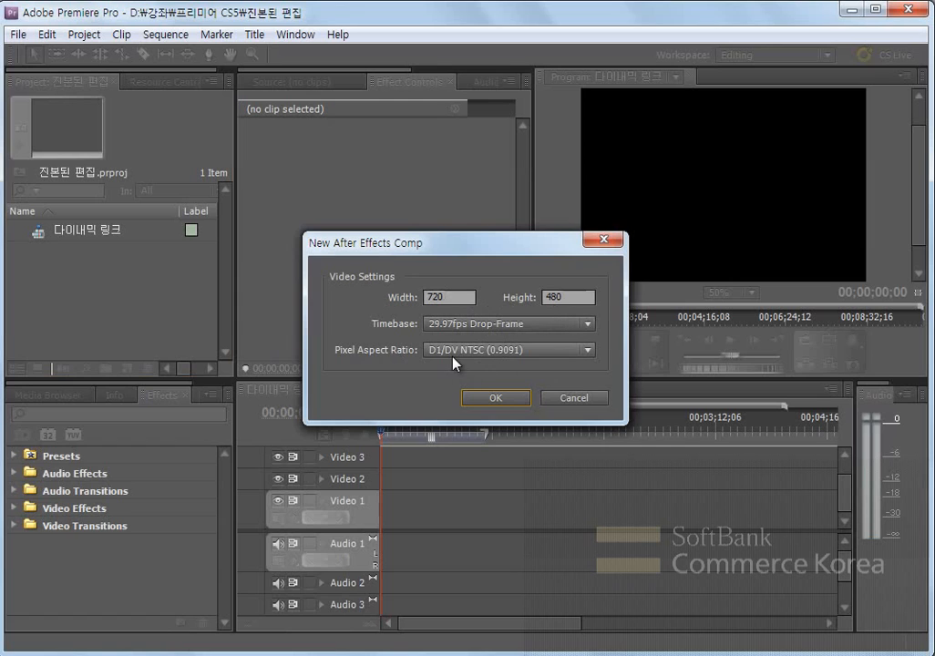
click(507, 403)
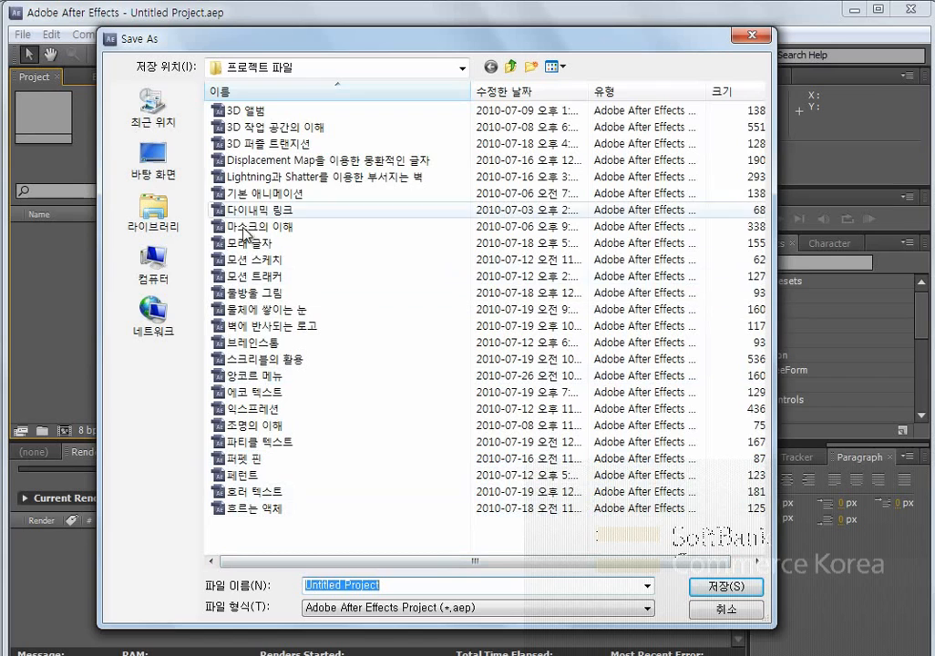
Step: Choose the 프리미어 CS5 folder inside 강좌 on drive D: as the save location for the After Effects project
click(463, 69)
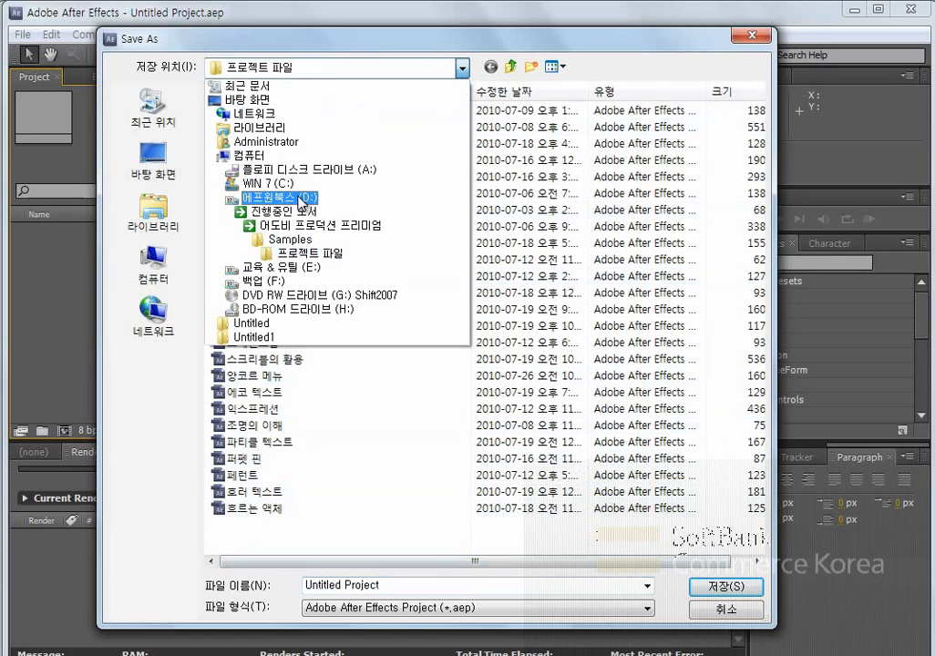
click(273, 197)
double_click(239, 209)
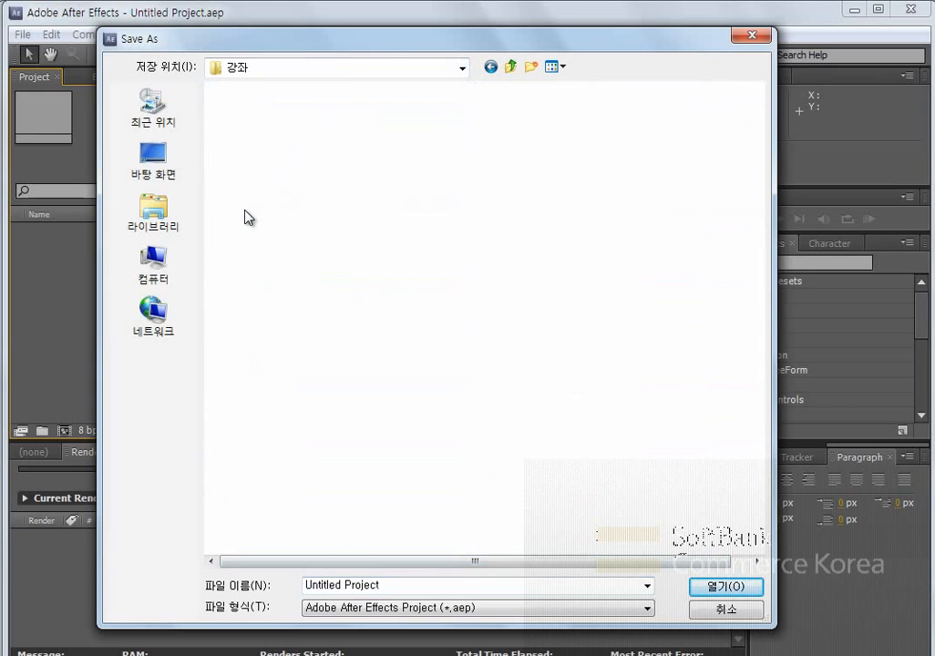
click(267, 244)
double_click(268, 244)
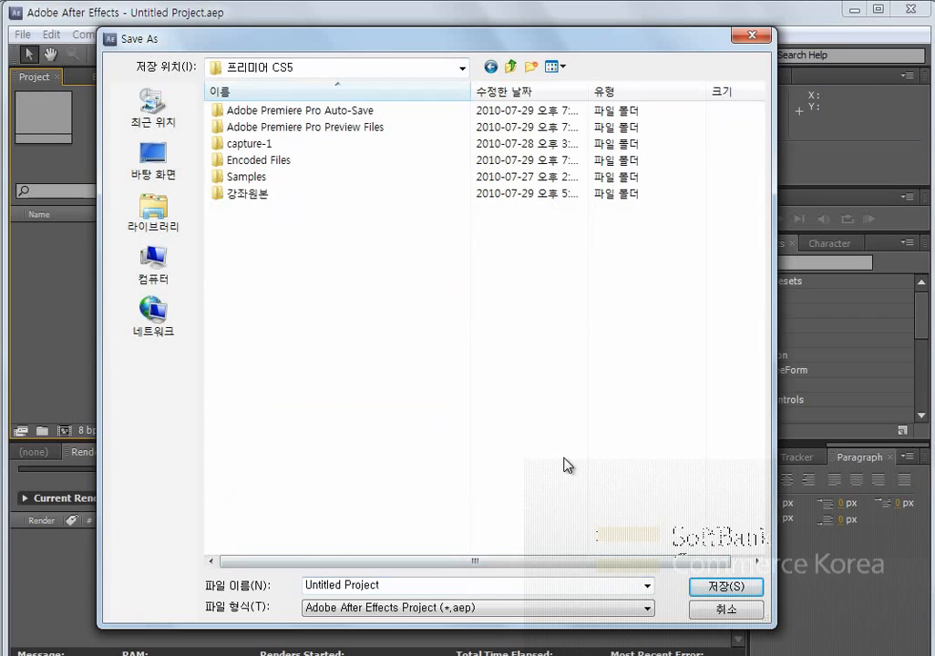
Step: Name the After Effects project 다이내믹 링크 and save it
click(385, 585)
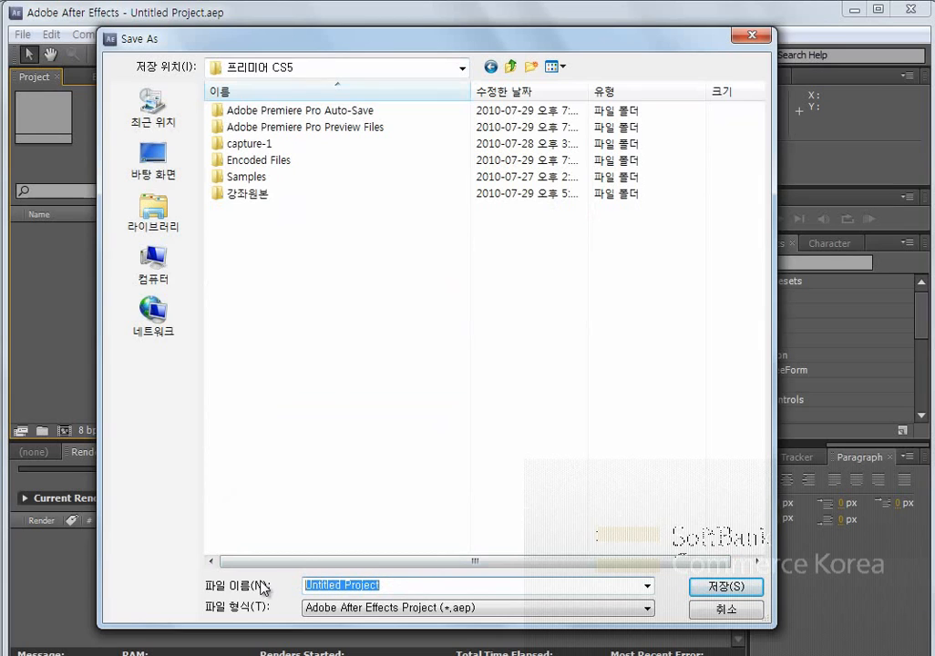
text(대)
key(BackSpace)
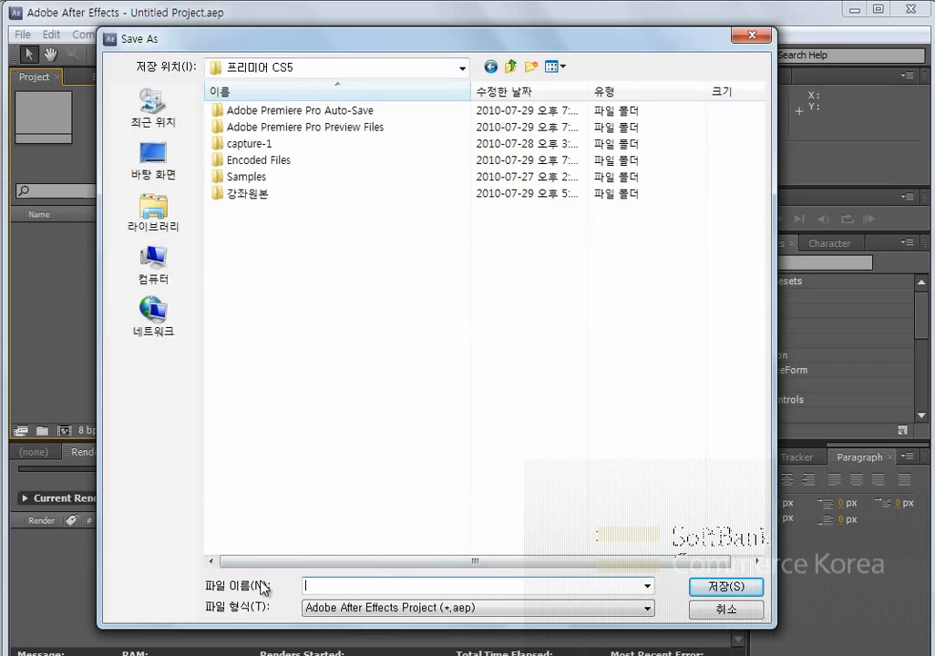
text(대ㅔ)
text(이내믹 링ㅋ)
text(ㅡ)
click(707, 589)
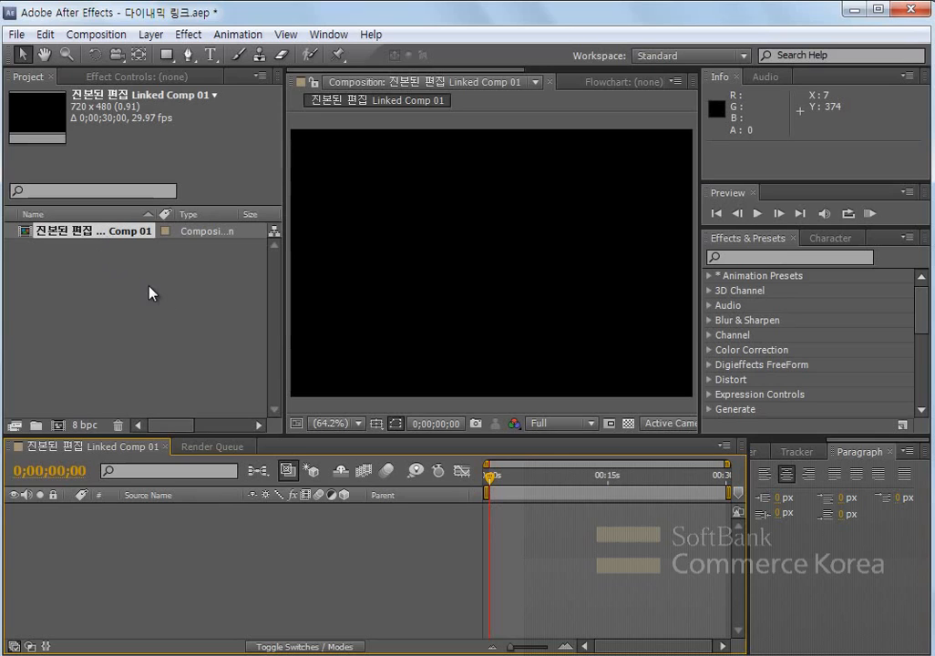
Step: Import Image06 into the After Effects project and add it as a layer to the linked composition
double_click(187, 324)
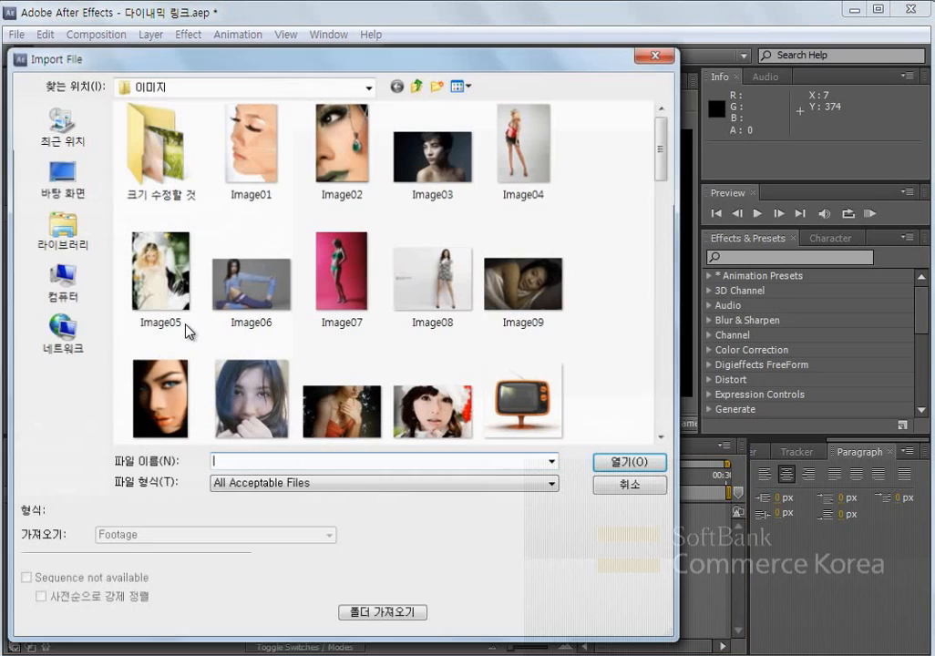
double_click(248, 283)
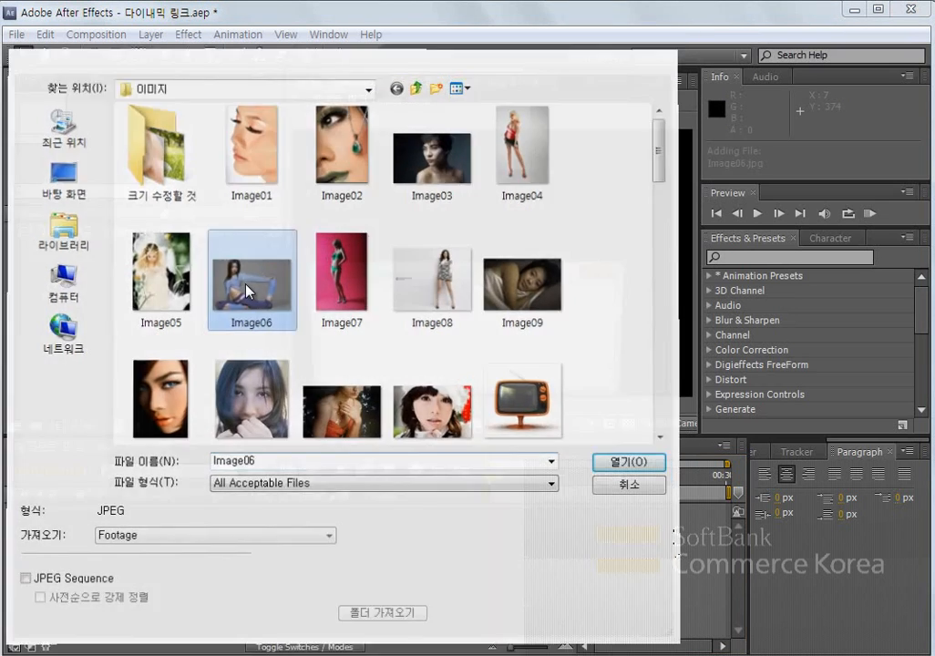
drag(56, 232, 244, 572)
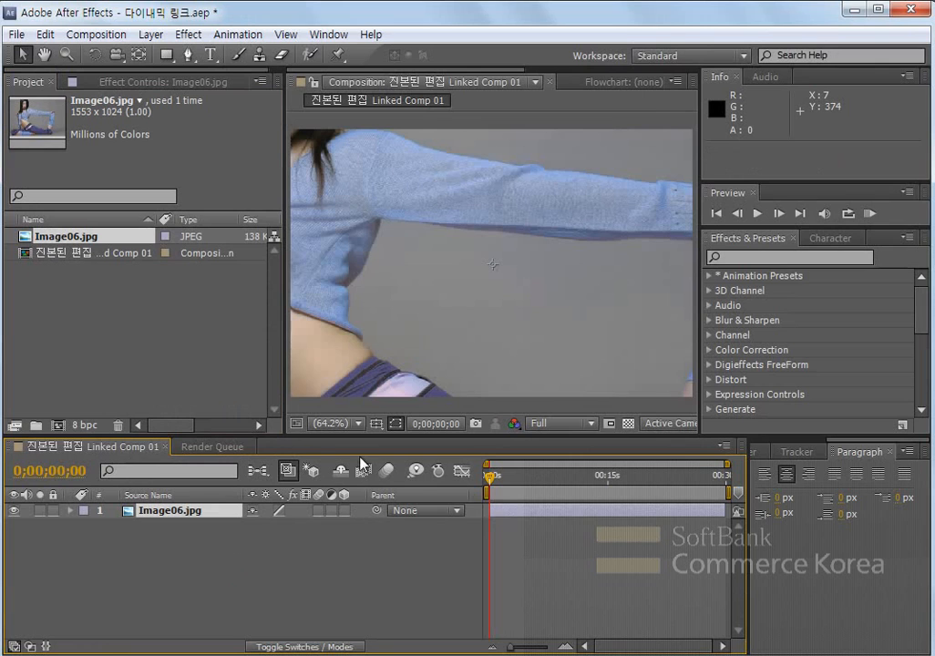
Step: Reduce the Scale of the Image06.jpg layer to 27%
click(70, 511)
click(86, 526)
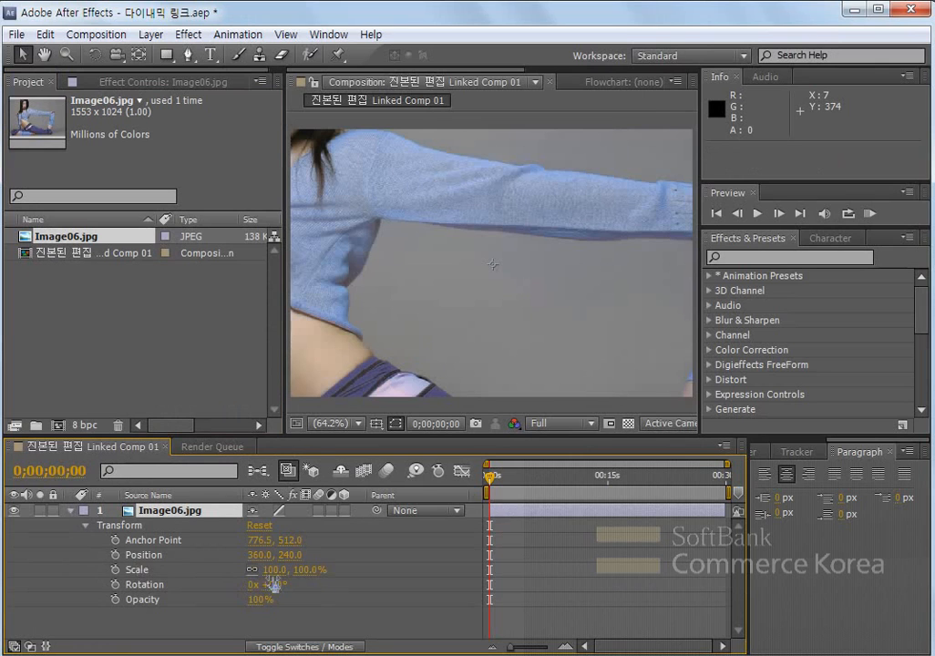
drag(273, 570, 215, 574)
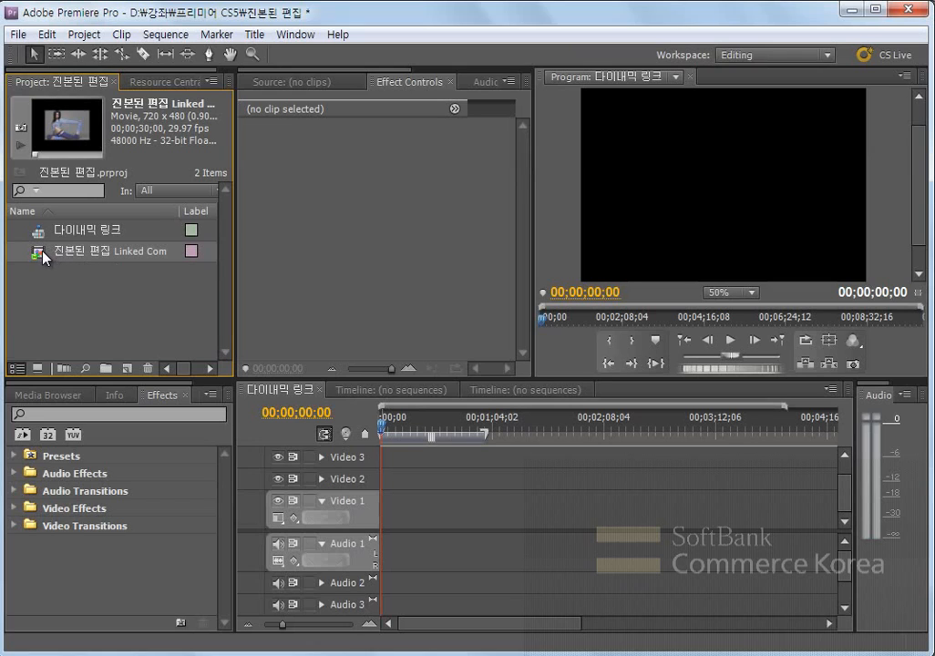
Step: In Premiere Pro, place the linked composition at the start of Video 1 and scrub to 00;00;08;00 to check it
drag(43, 257, 392, 531)
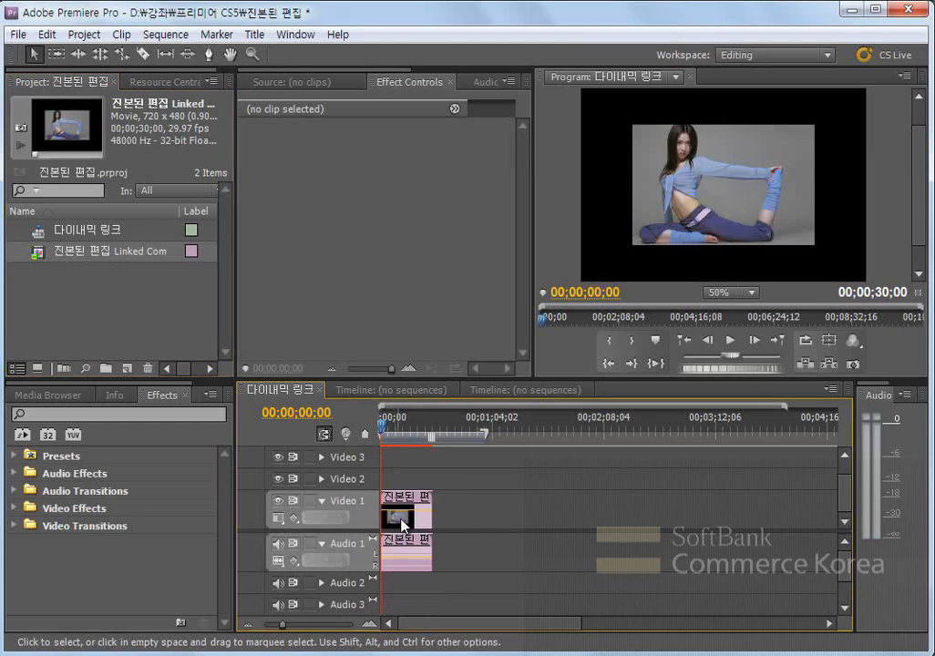
click(387, 428)
drag(387, 428, 394, 427)
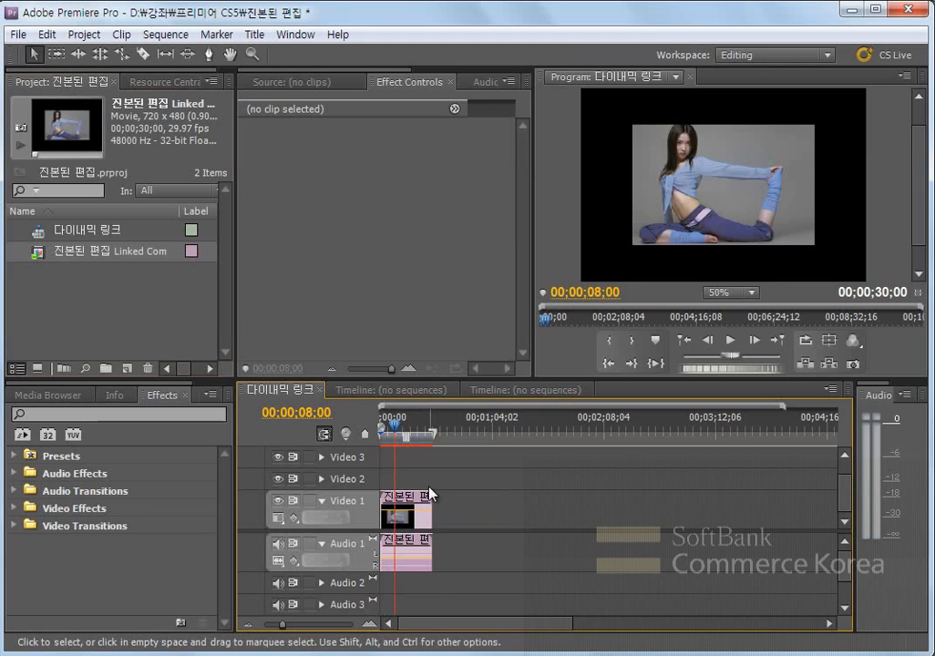
Step: In After Effects, keyframe the image's Position from about 230.6, 341.3 at the start to about 489.4, 138.7 at 0;00;04;16
key(alt+Tab)
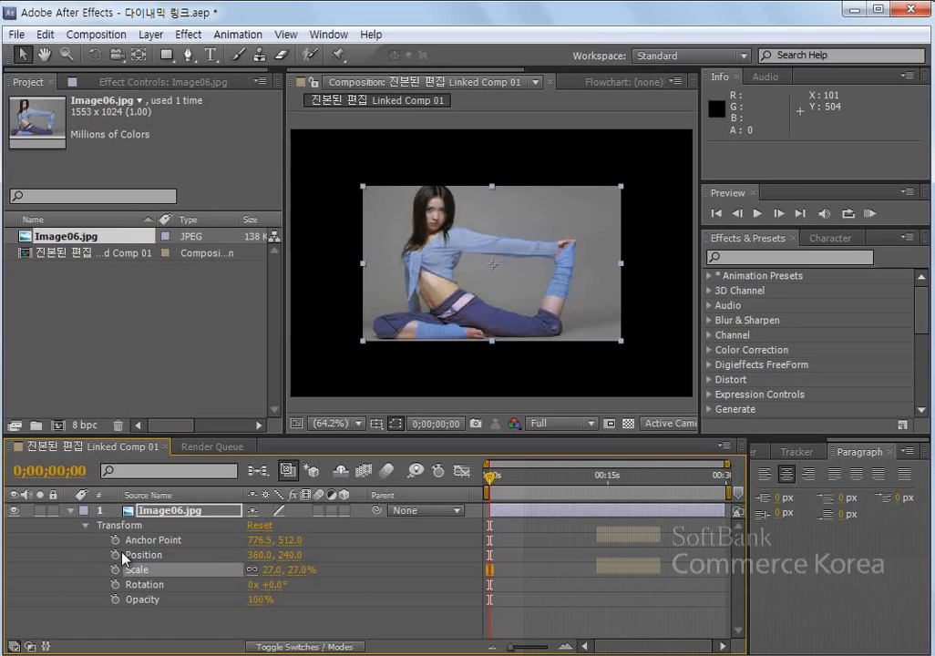
drag(437, 328, 362, 387)
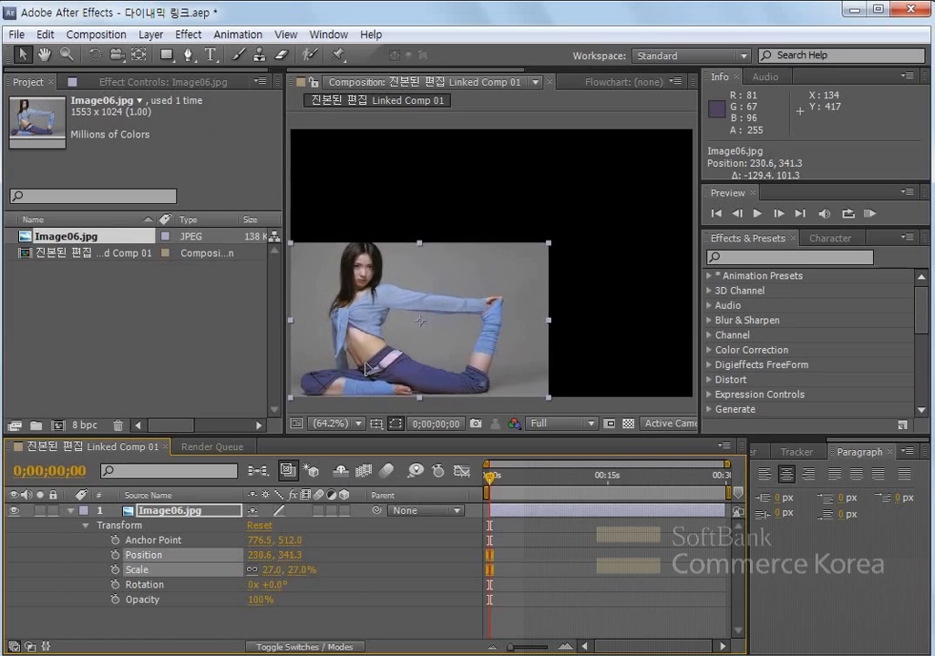
click(115, 555)
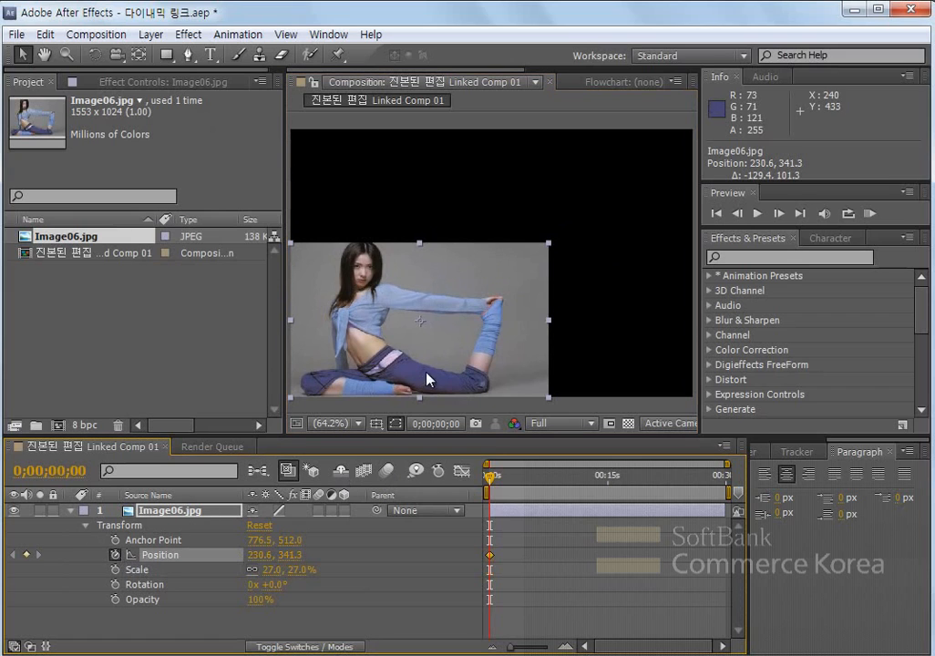
drag(489, 477, 526, 476)
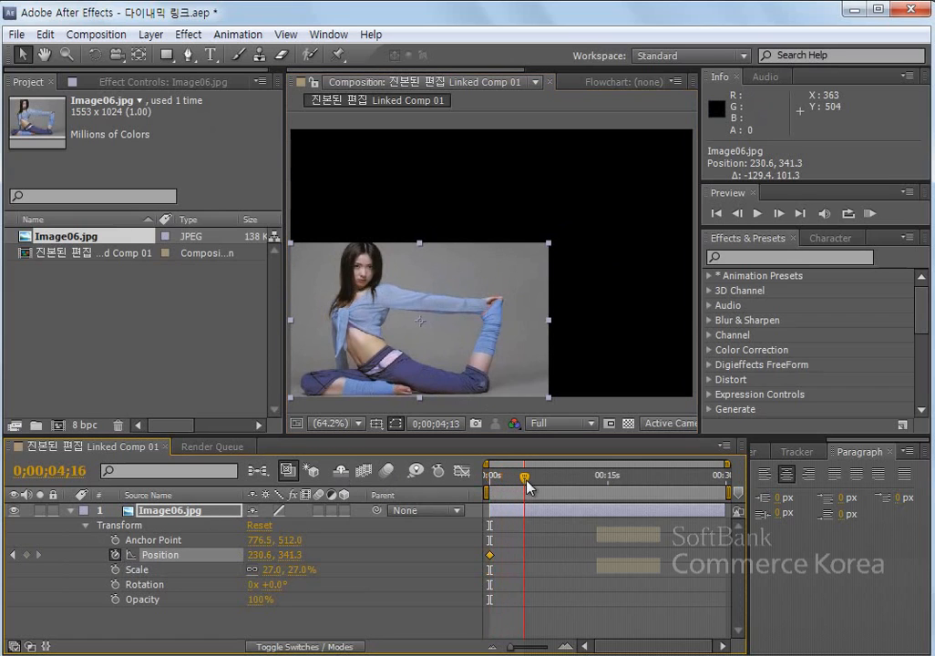
drag(380, 361, 524, 246)
Step: Scrub through the position animation in After Effects, and check the linked clip at 00;00;02;00 in Premiere Pro
drag(524, 476, 504, 493)
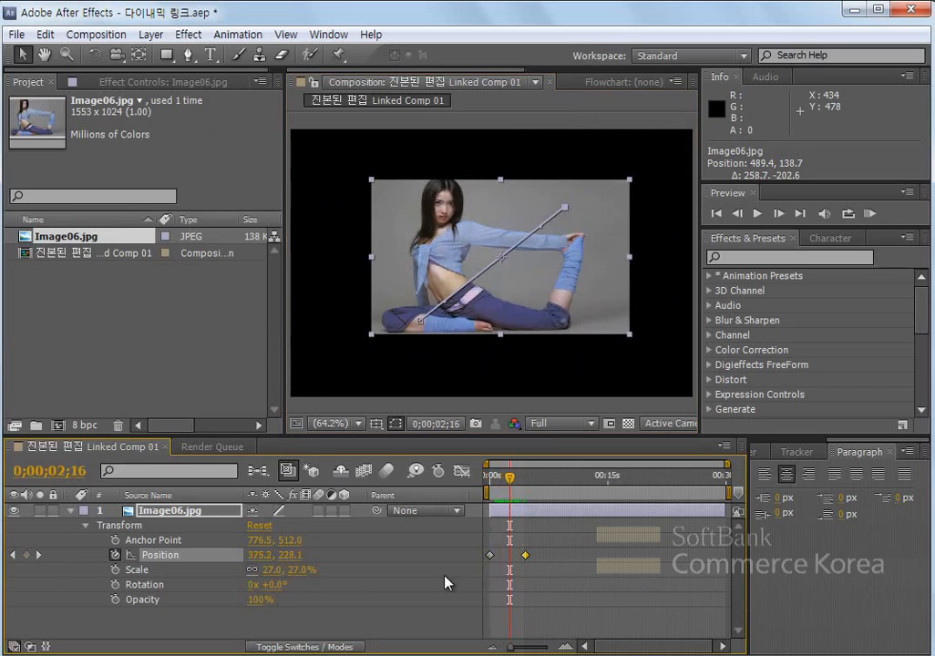
click(458, 555)
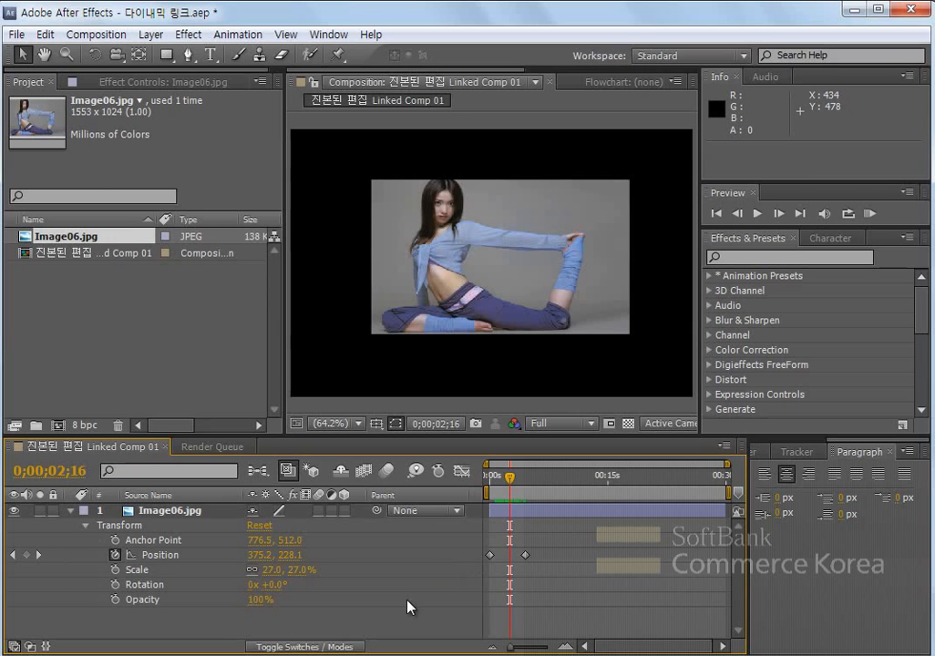
key(alt+Tab)
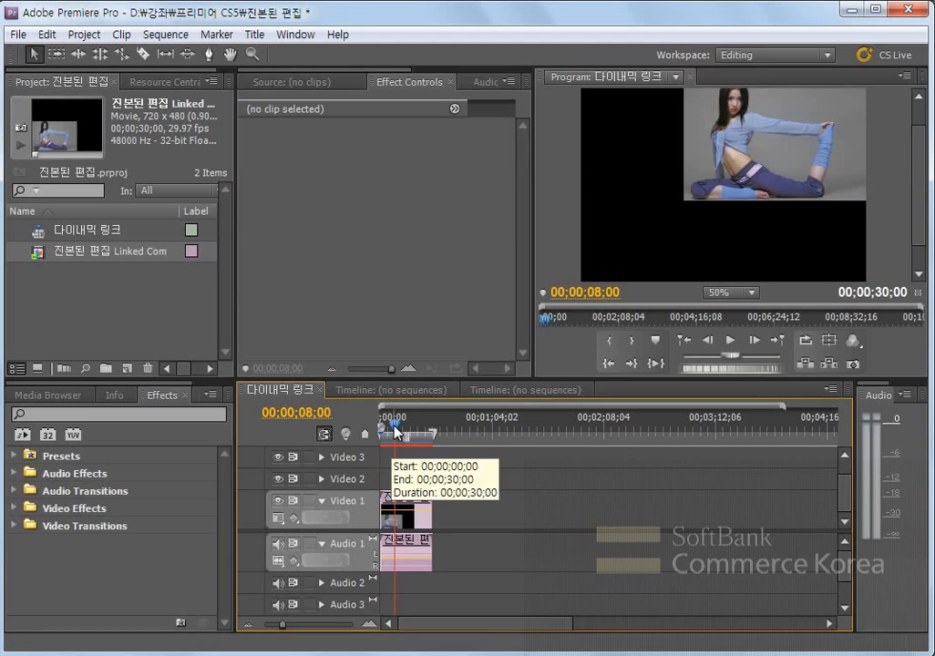
mouse_move(396, 433)
mouse_down()
mouse_move(389, 429)
mouse_move(406, 433)
mouse_move(384, 435)
mouse_up()
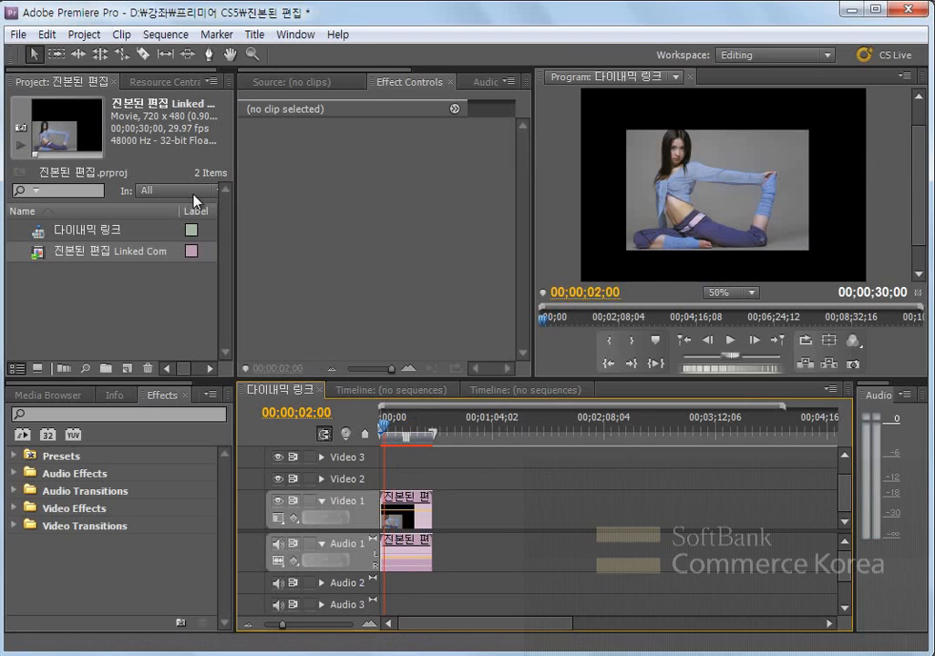
Step: Import the compositions 라인1 and 라인2 from FOX Classics.aep in the 타이틀 제작 folder through Dynamic Link
click(17, 34)
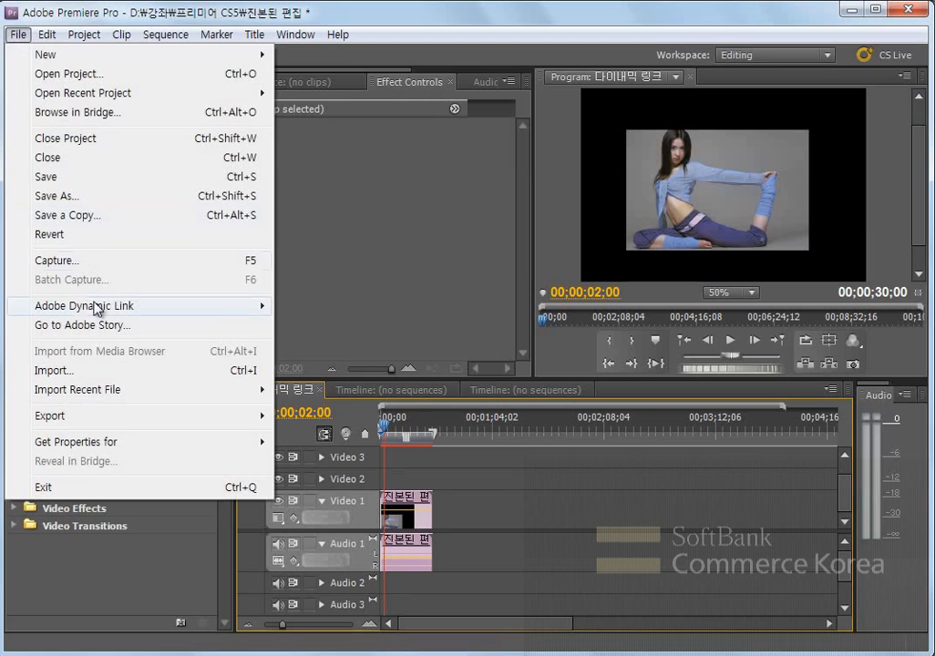
mouse_move(132, 315)
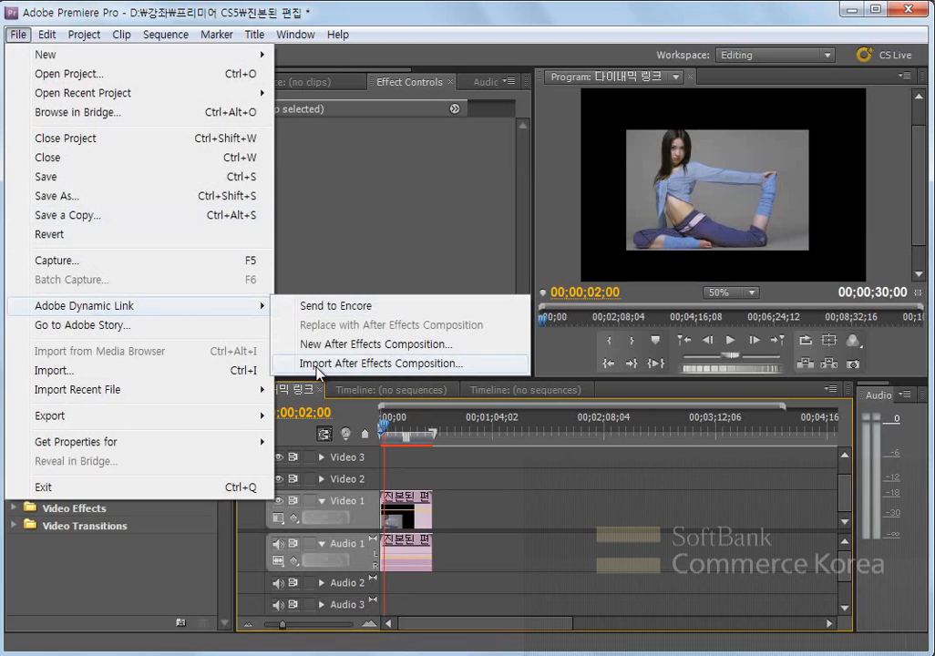
click(382, 364)
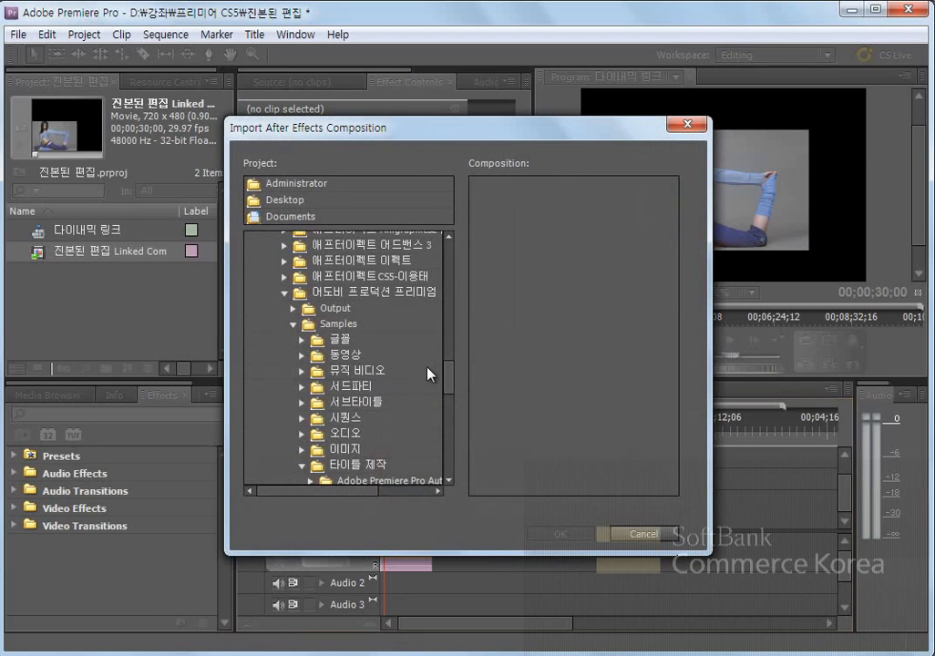
drag(447, 381, 453, 396)
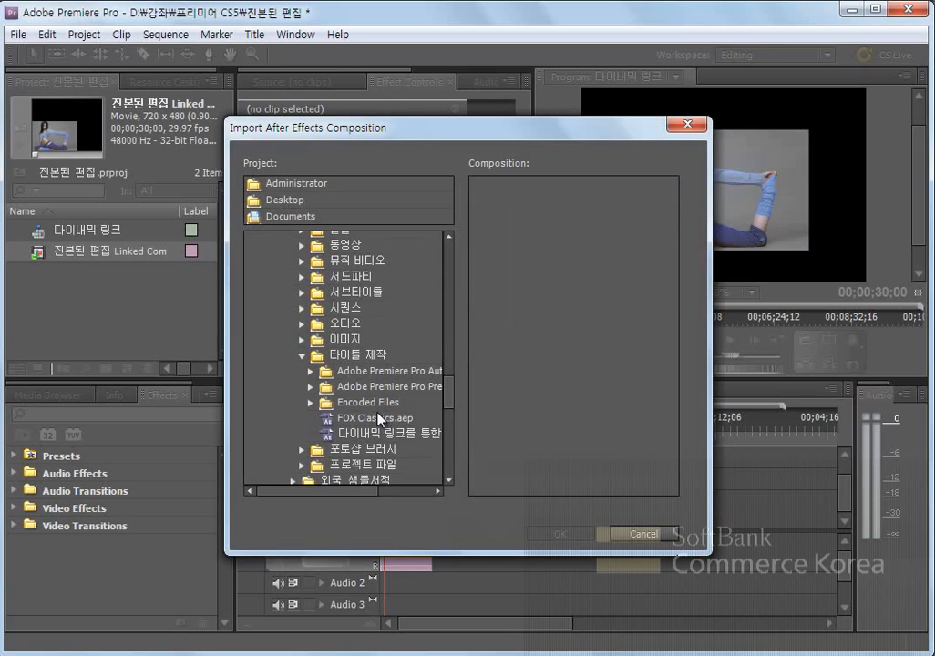
click(330, 424)
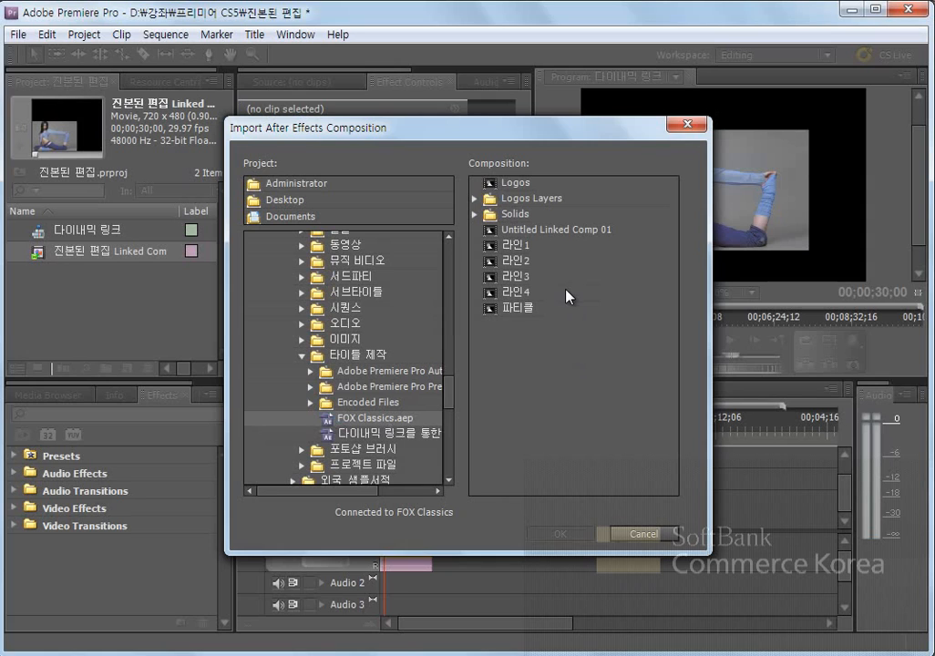
click(492, 248)
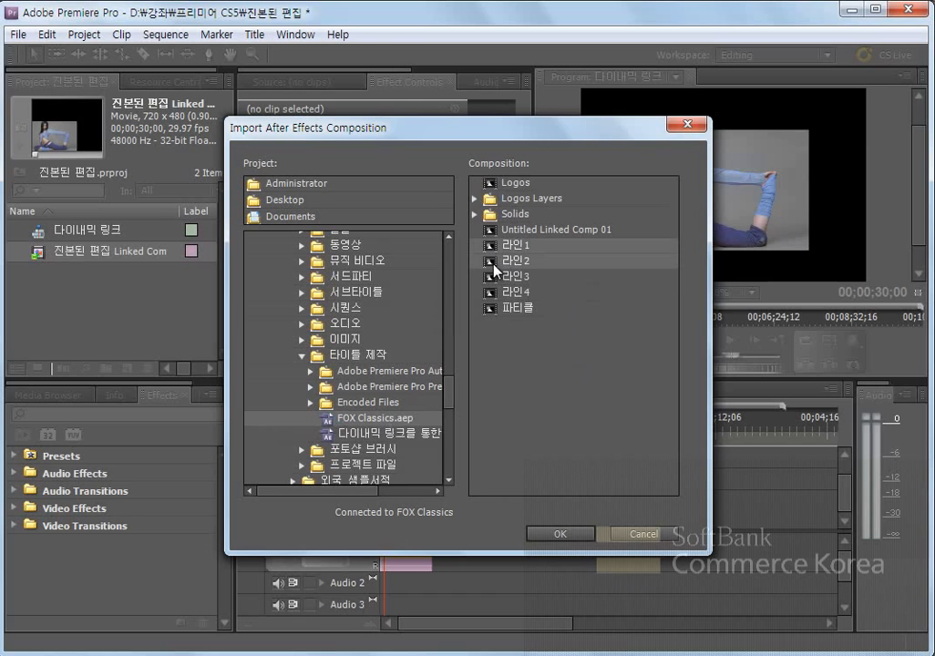
click(570, 532)
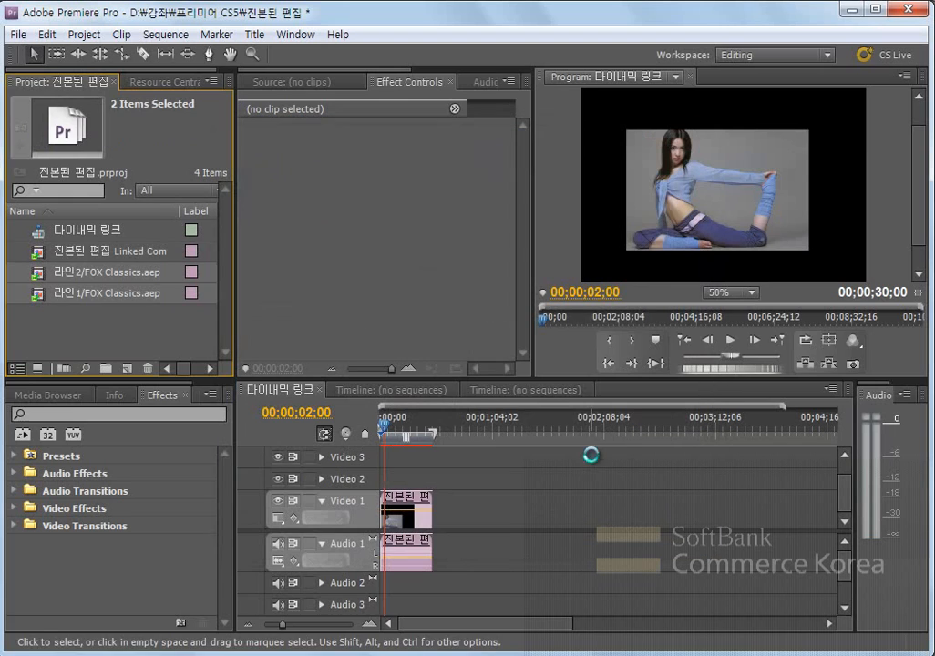
Step: Place 라인2/FOX Classics.aep on Video 1 with a gap after the first clip, and scrub through its footage
click(36, 272)
drag(35, 271, 470, 529)
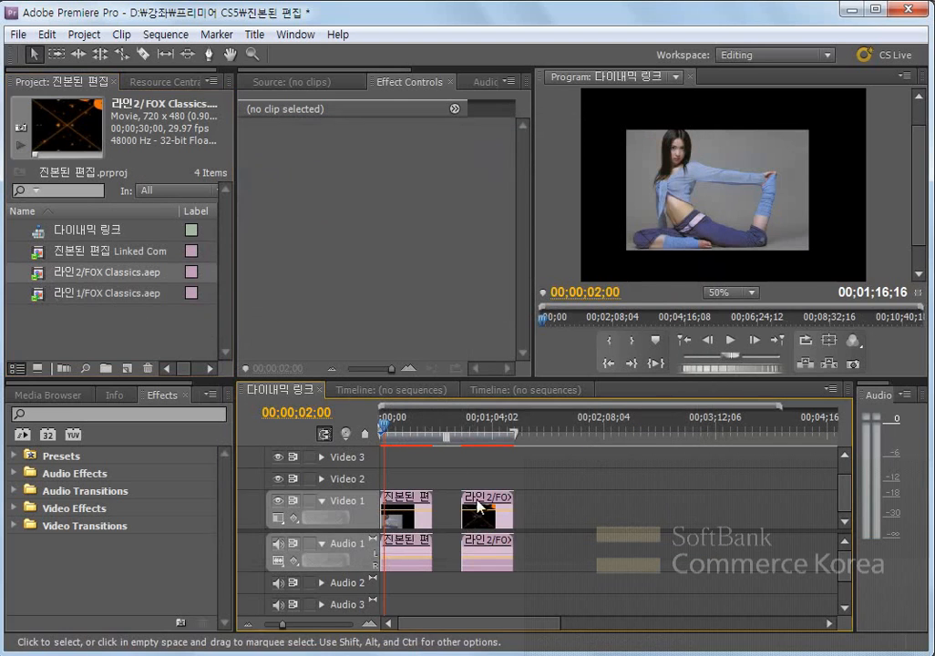
click(425, 427)
drag(435, 435, 482, 441)
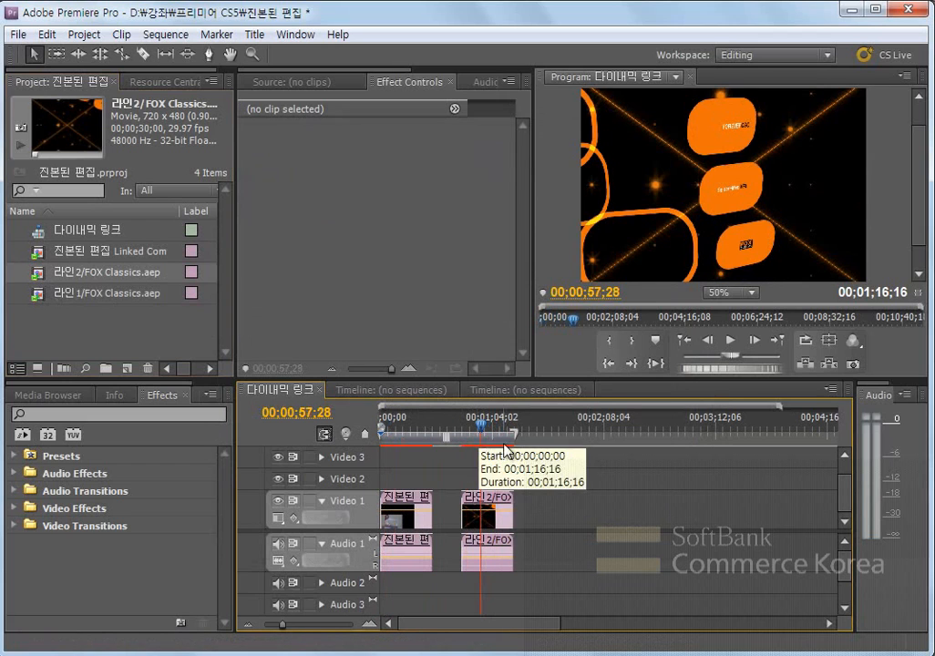
mouse_move(482, 432)
mouse_down()
mouse_move(500, 432)
mouse_move(462, 432)
mouse_move(475, 432)
mouse_up()
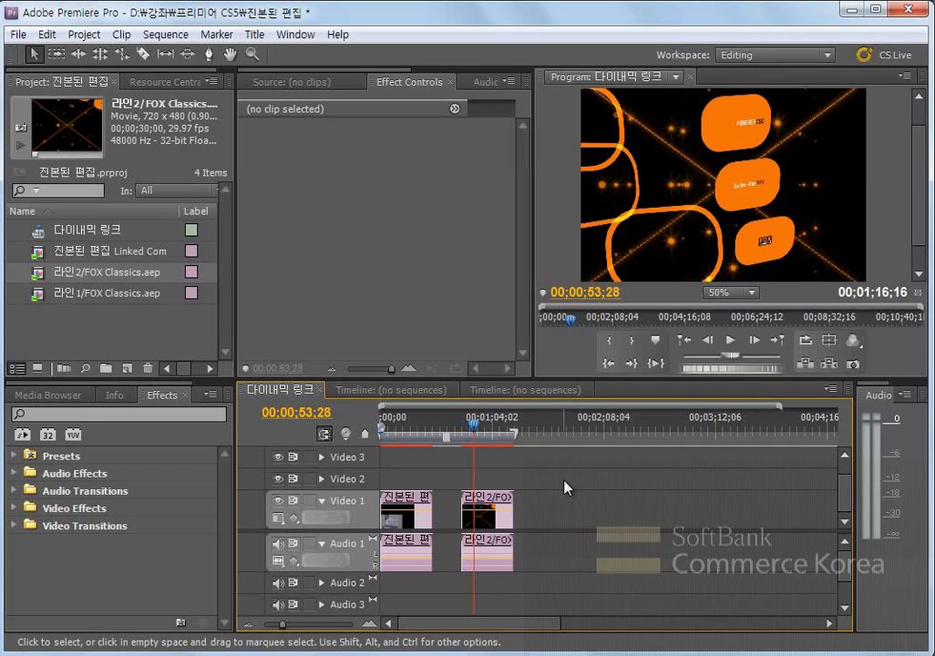
click(18, 36)
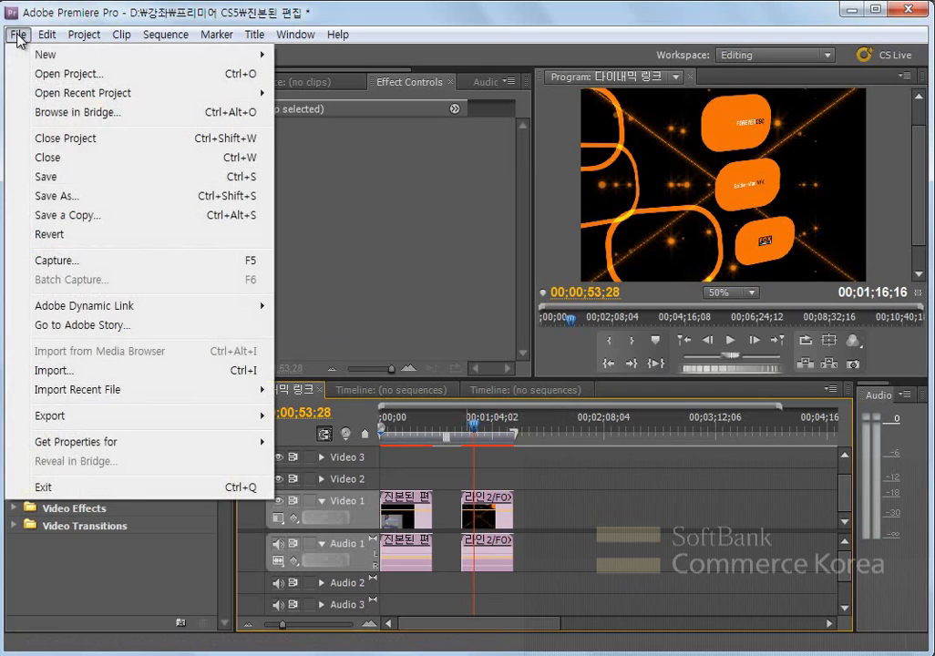
mouse_move(98, 306)
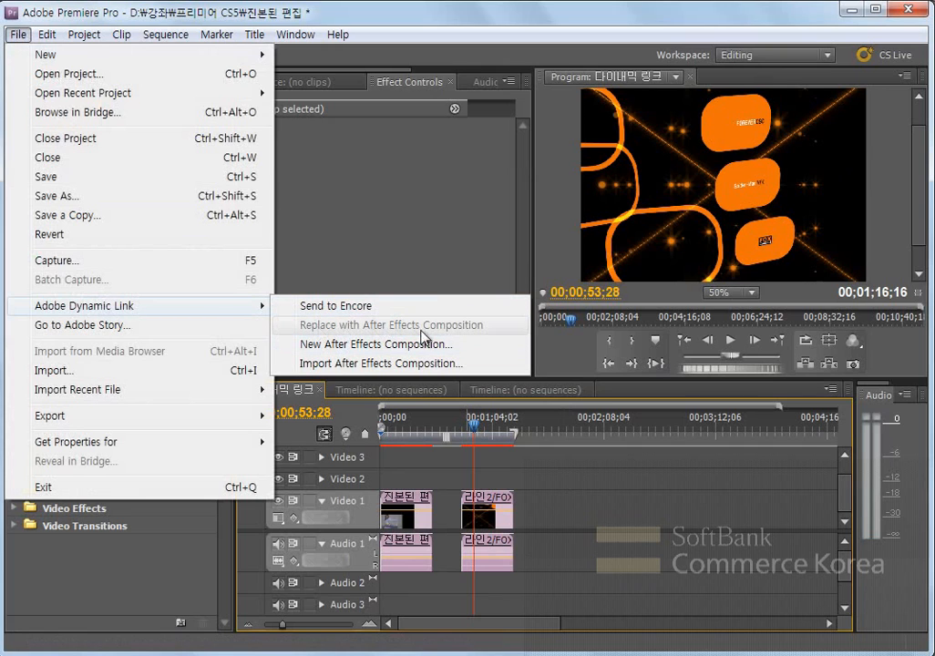
click(417, 16)
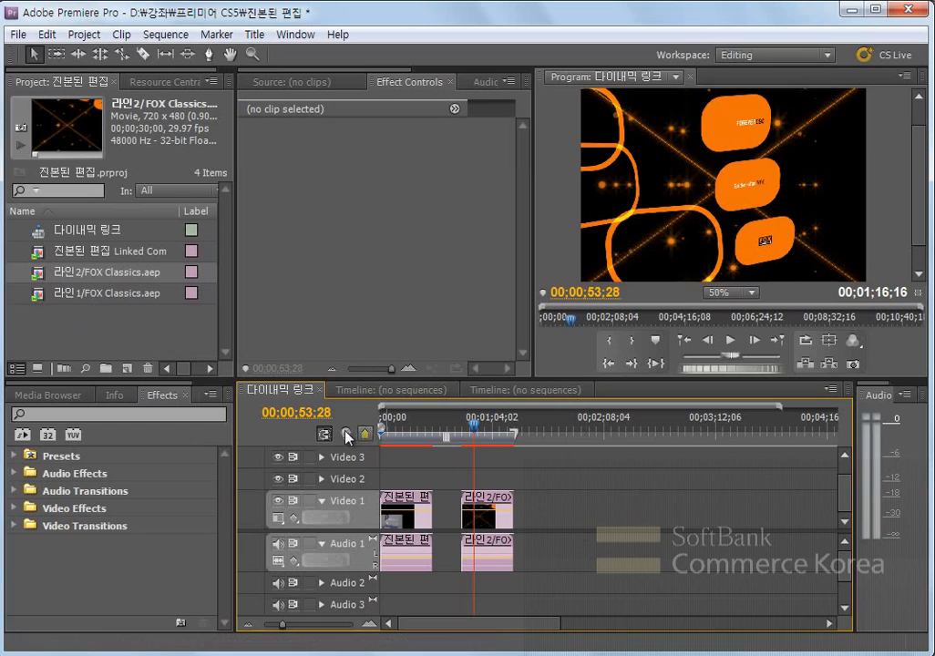
key(shift+1)
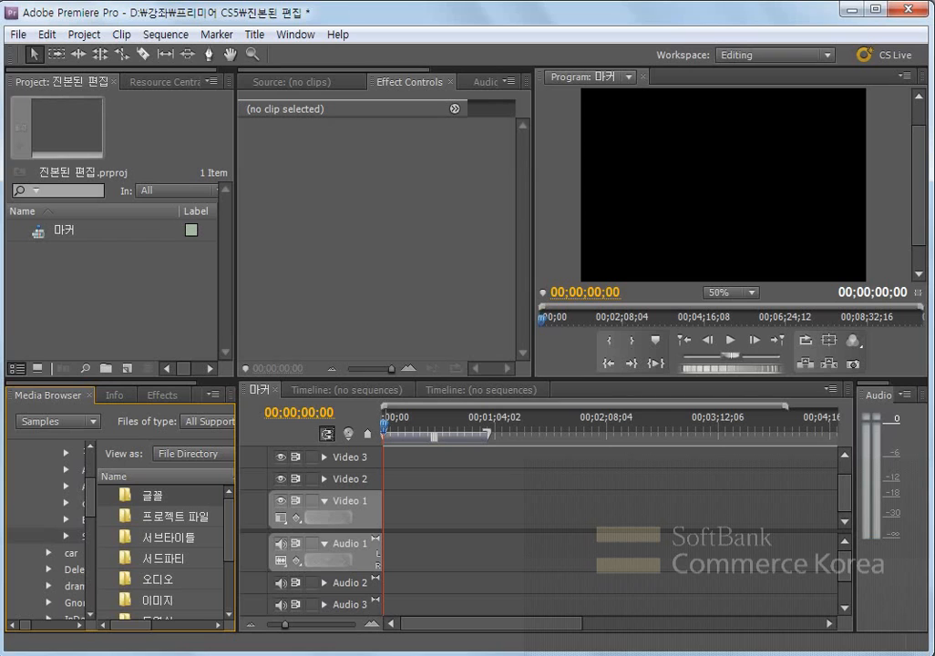
drag(231, 545, 169, 565)
double_click(169, 563)
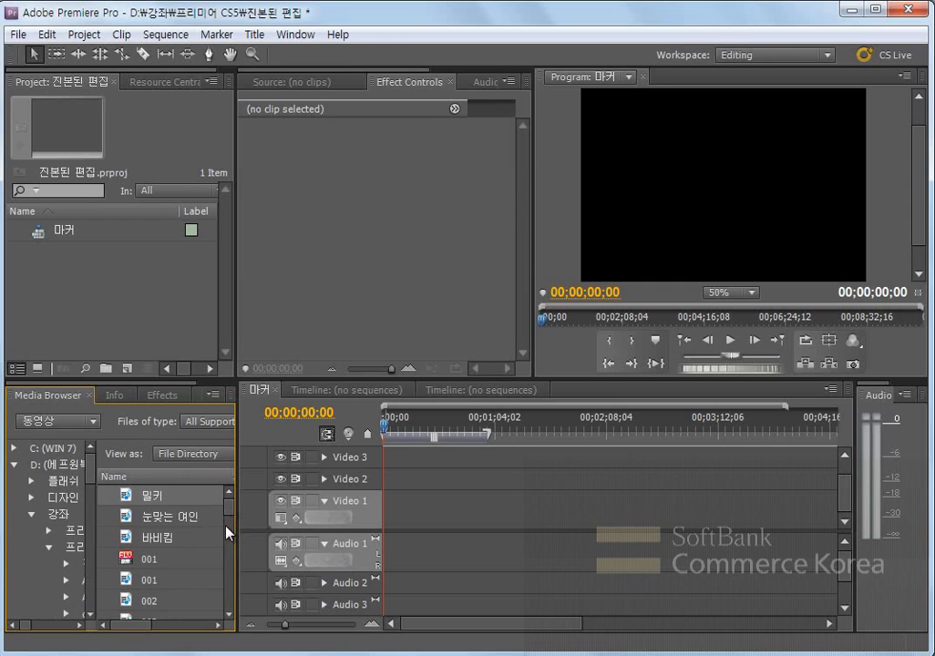
click(91, 422)
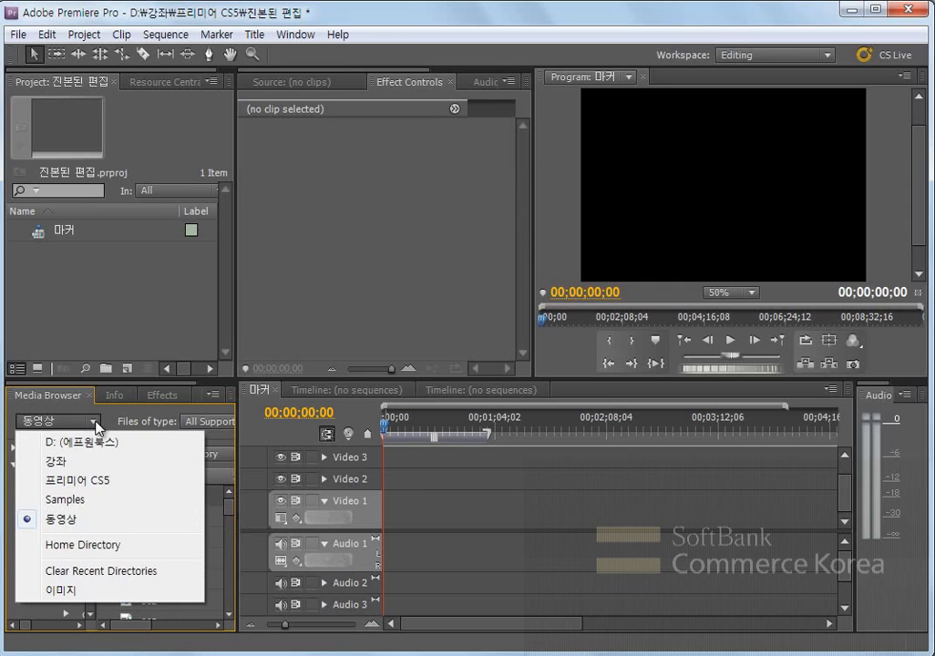
click(82, 501)
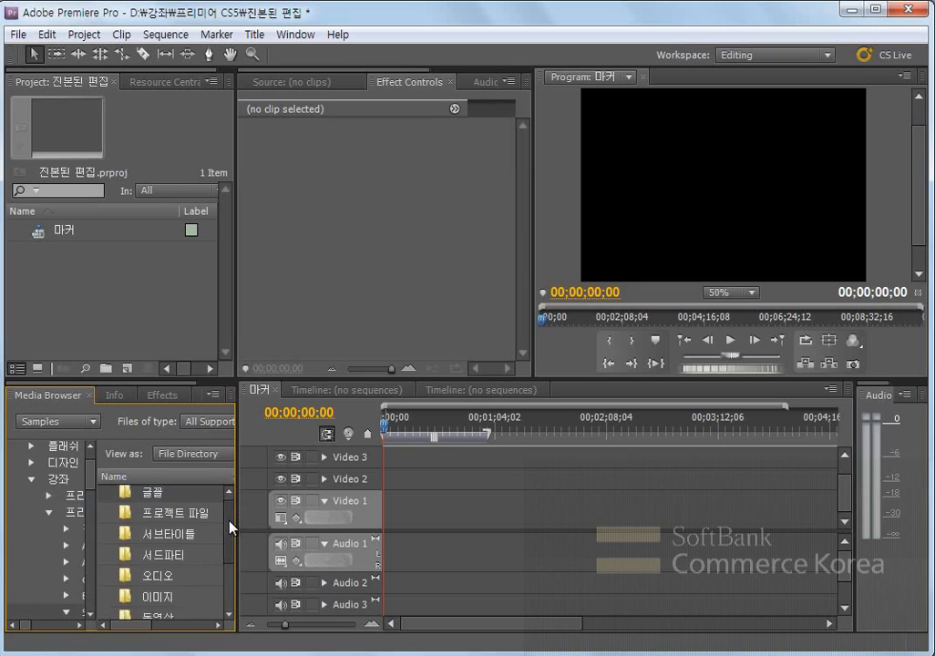
Step: Place the video clip 널 사랑하는게 - OK 밴드 from the 뮤직 비디오 folder at the start of Video 1 in the 마커 sequence
drag(225, 524, 230, 555)
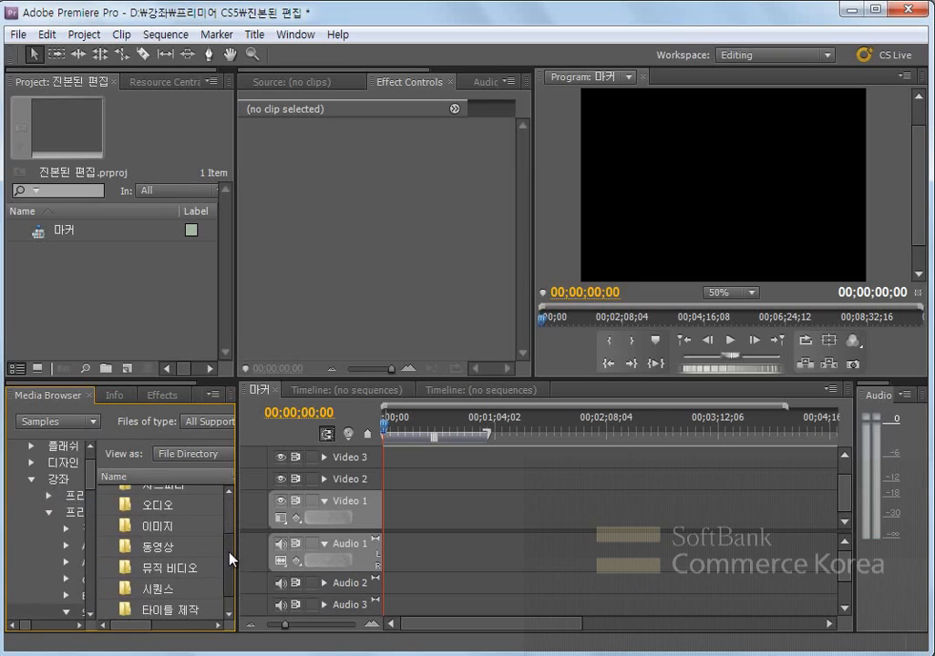
double_click(183, 561)
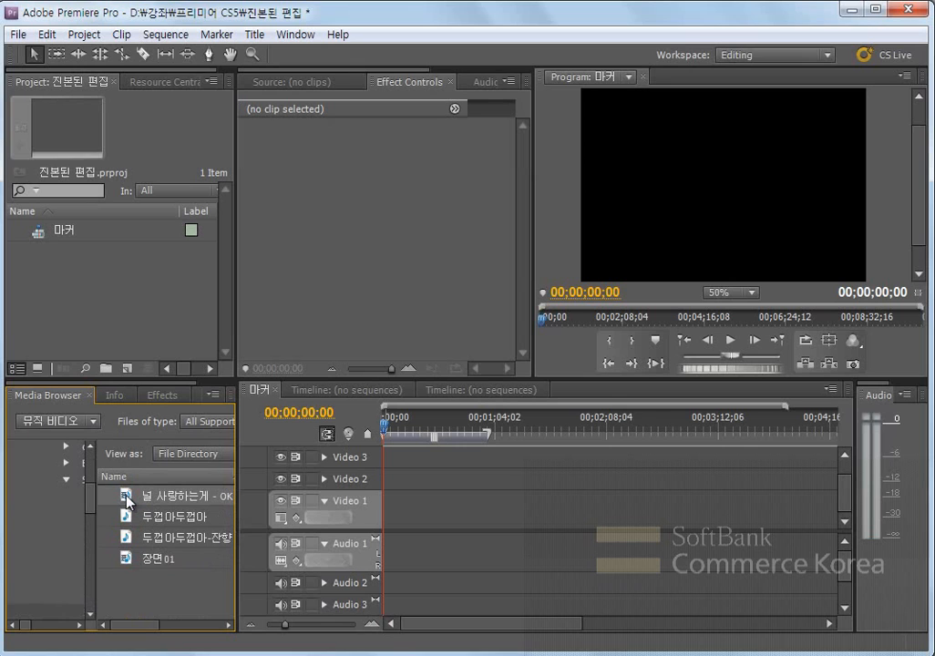
drag(127, 502, 380, 531)
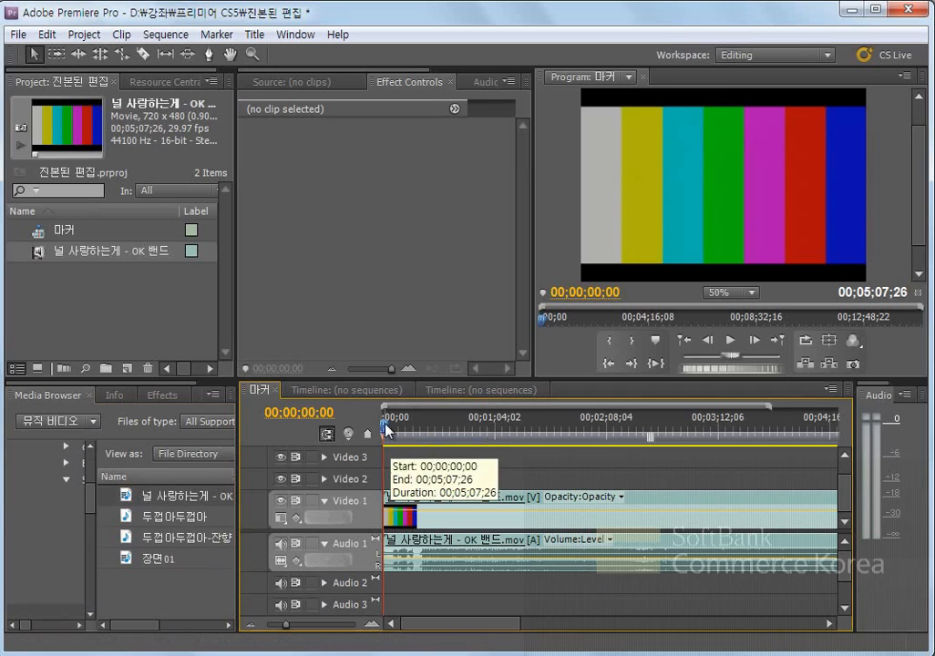
Step: Play the clip from around 00;00;41 and 00;01;42, and move the playhead back to 00;01;19;00
click(452, 425)
key(space)
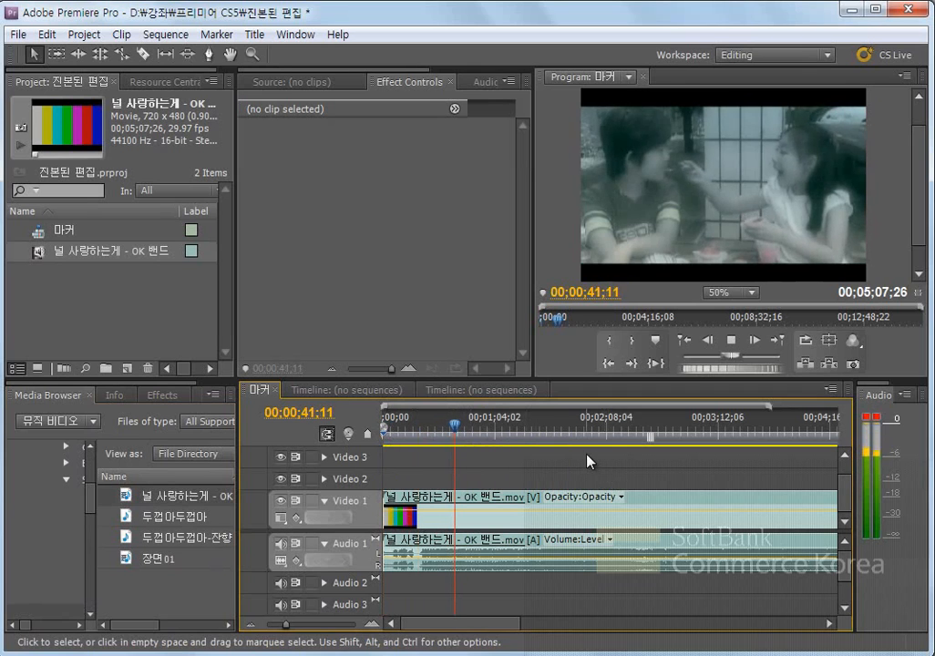
click(560, 426)
key(space)
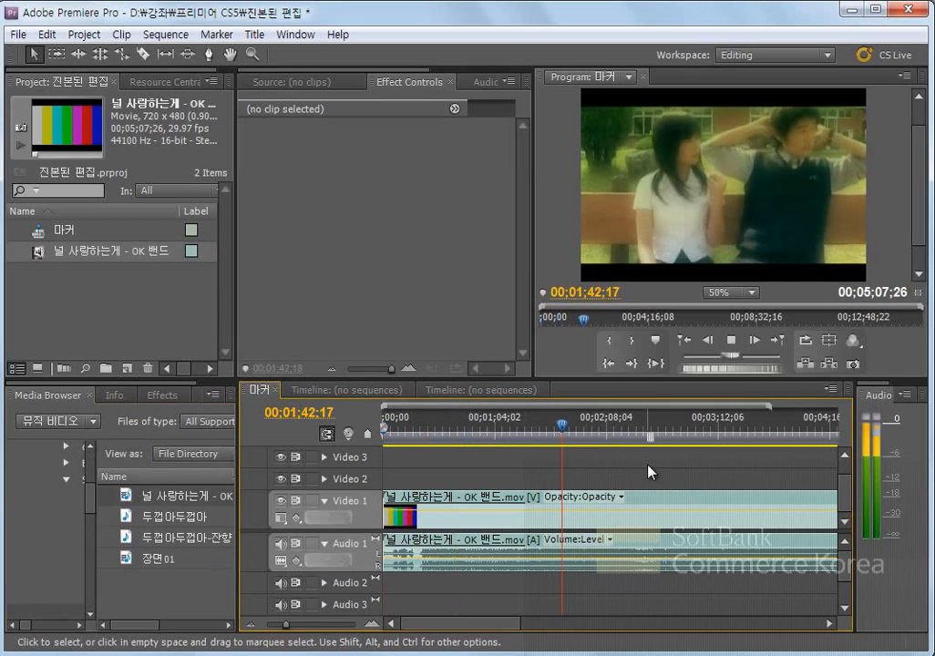
key(space)
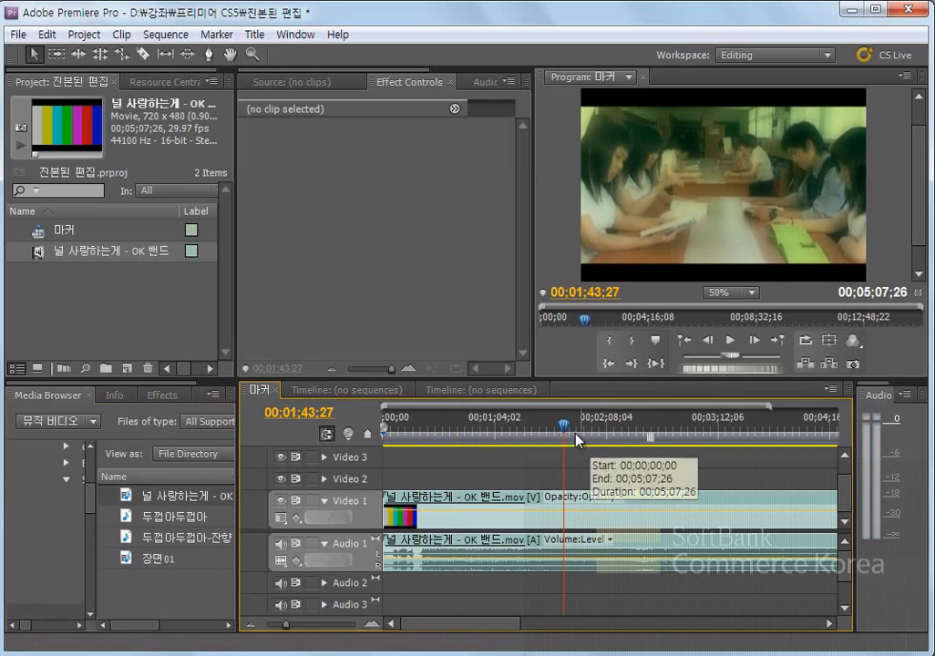
drag(563, 430, 524, 430)
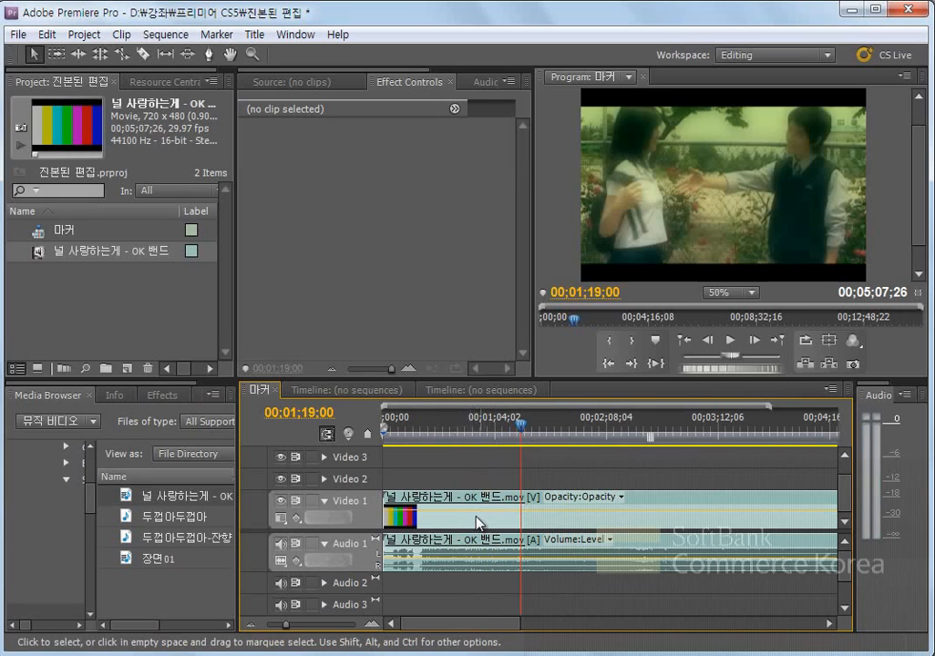
Step: Shift the Video 1 clip about 1 minute 10 seconds later, and return it to the start of the sequence
drag(451, 525, 584, 531)
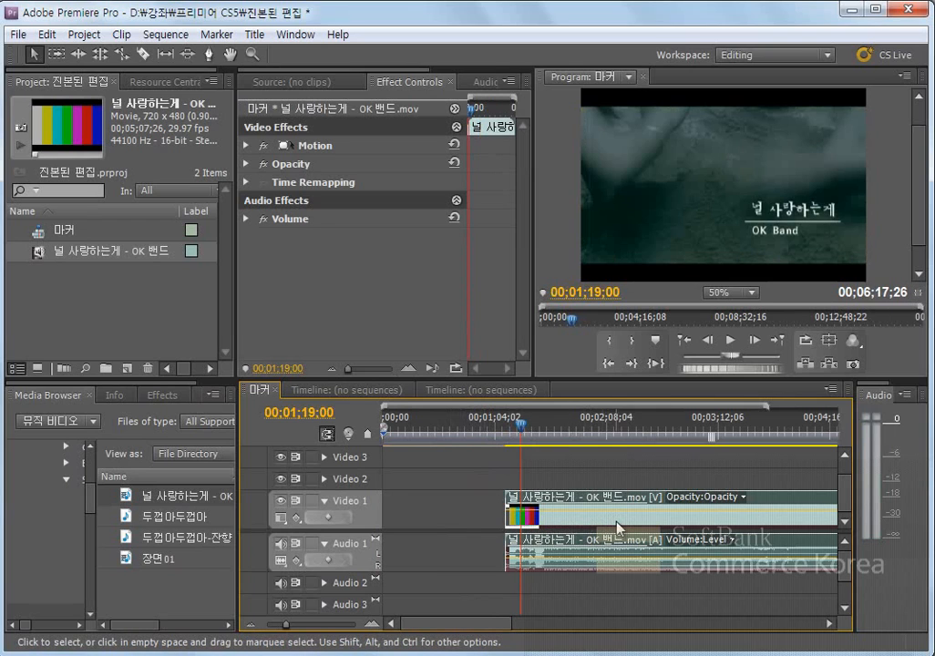
mouse_move(617, 527)
drag(564, 547, 408, 521)
mouse_move(492, 440)
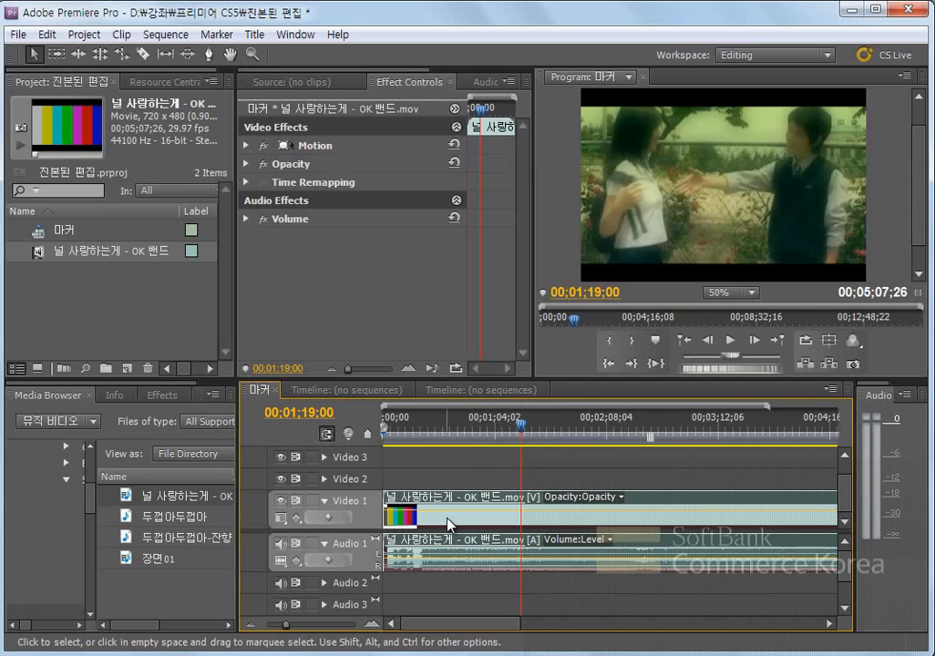
Step: Set a clip marker numbered 1 on the Video 1 clip at 00;00;33;29
drag(520, 426, 444, 429)
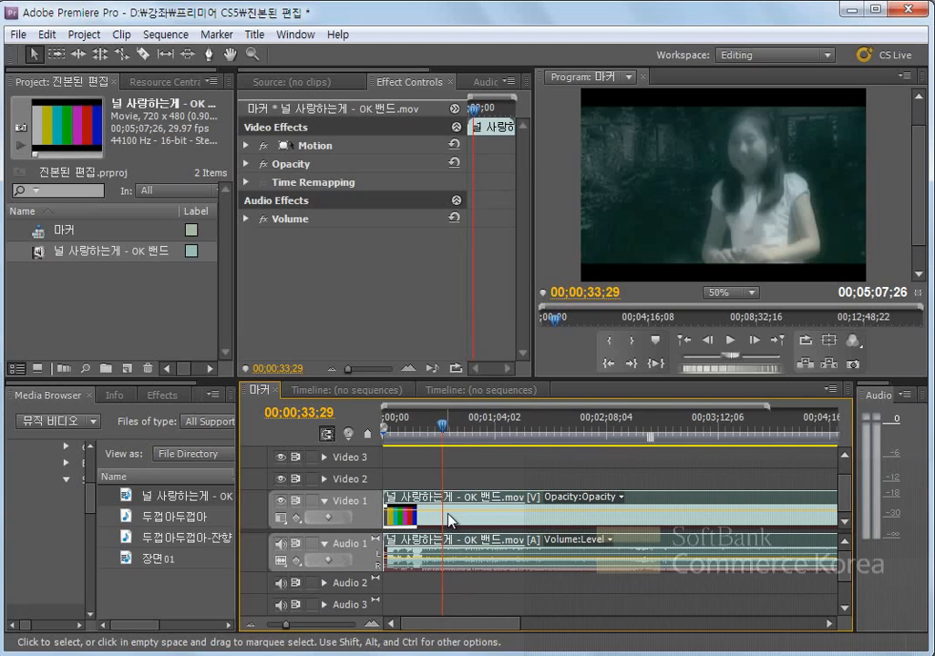
click(227, 36)
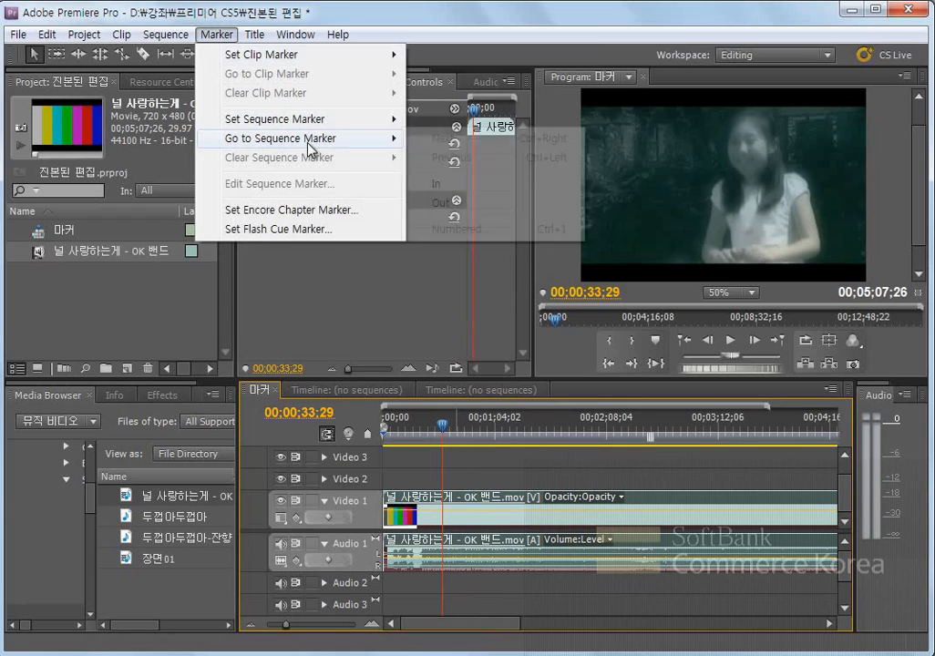
mouse_move(319, 146)
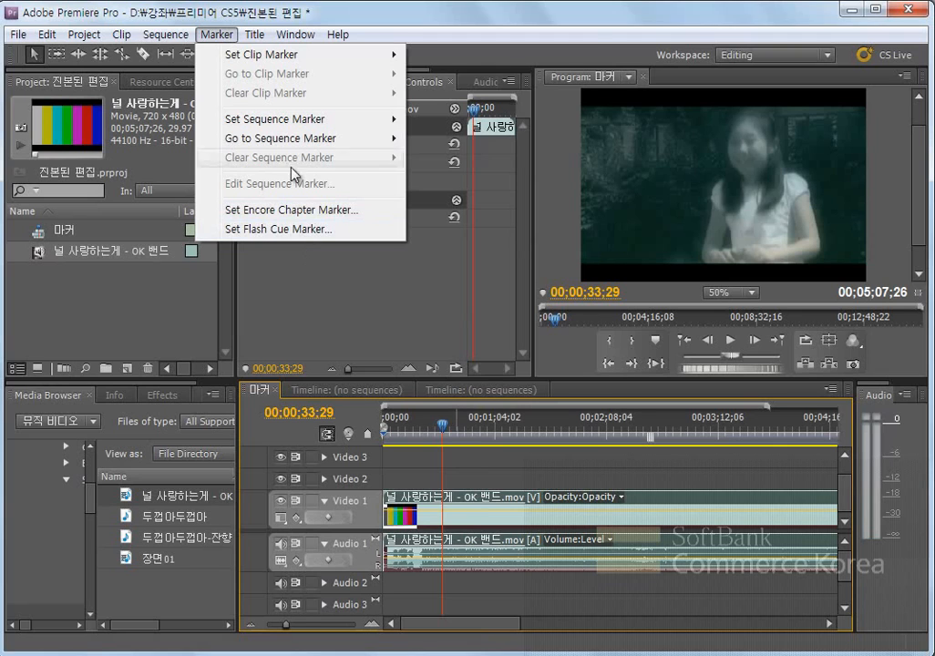
mouse_move(290, 58)
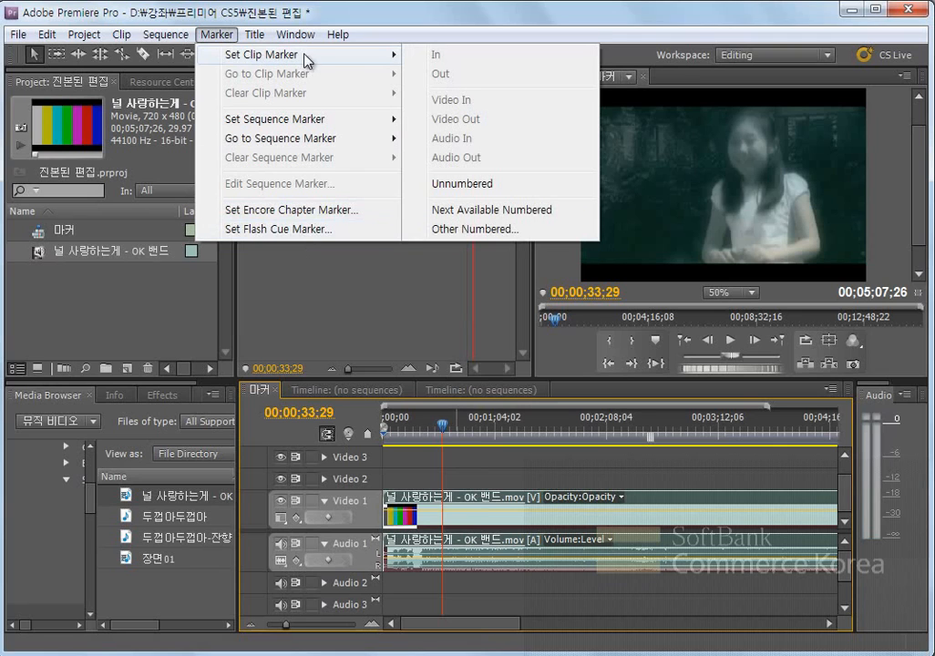
click(475, 229)
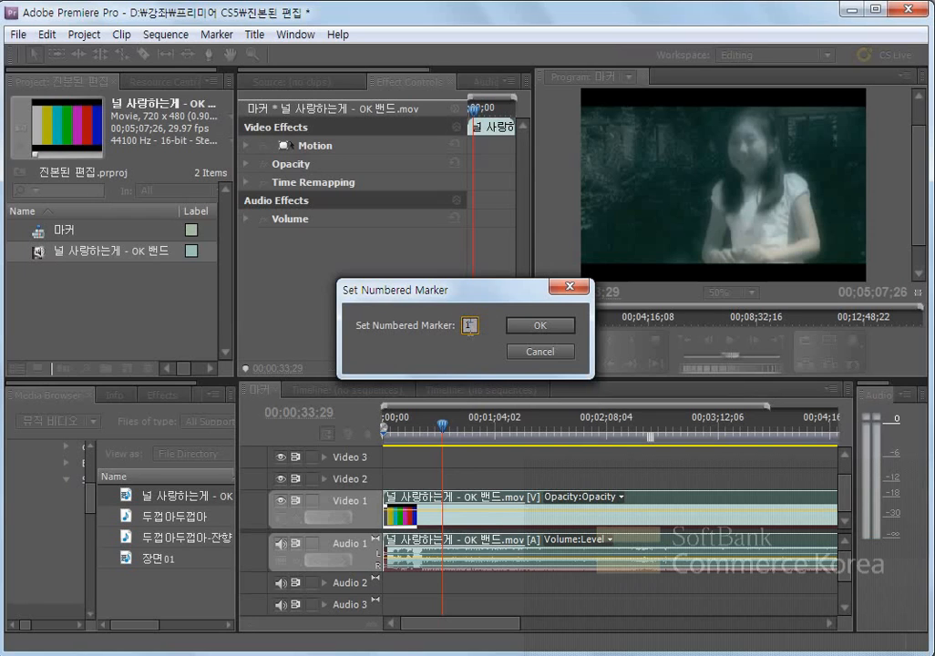
click(539, 325)
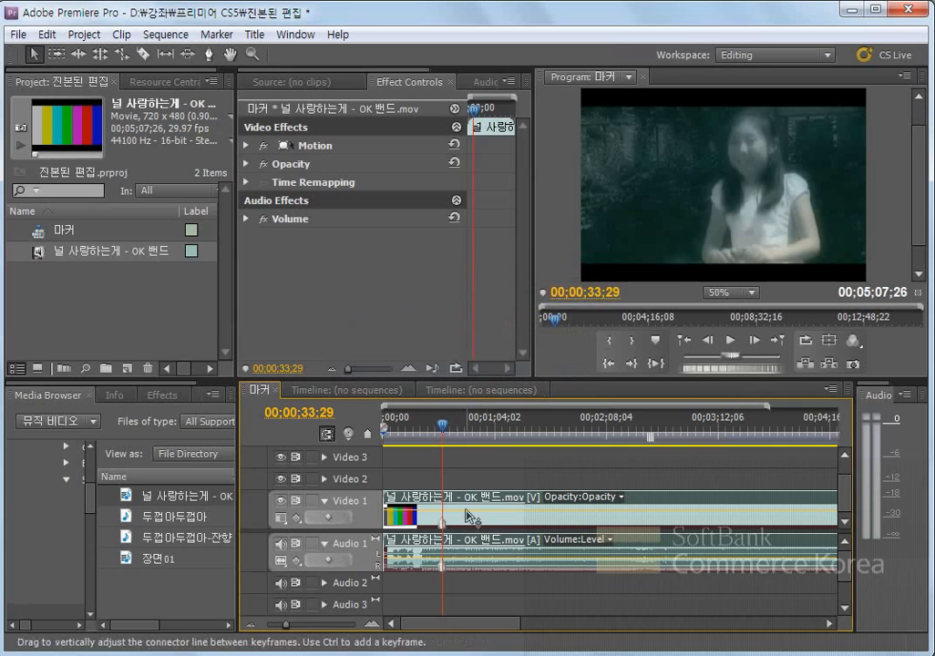
Step: Bring 두껍아두껍아.wav into the project and try aligning it on Audio 2 with the clip marker
key(Down)
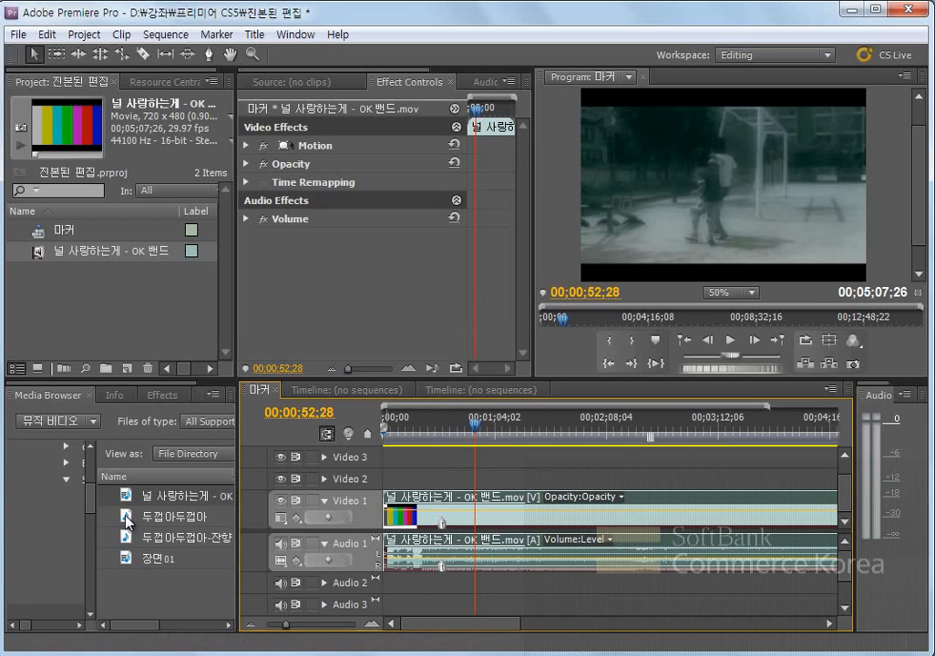
drag(128, 521, 443, 593)
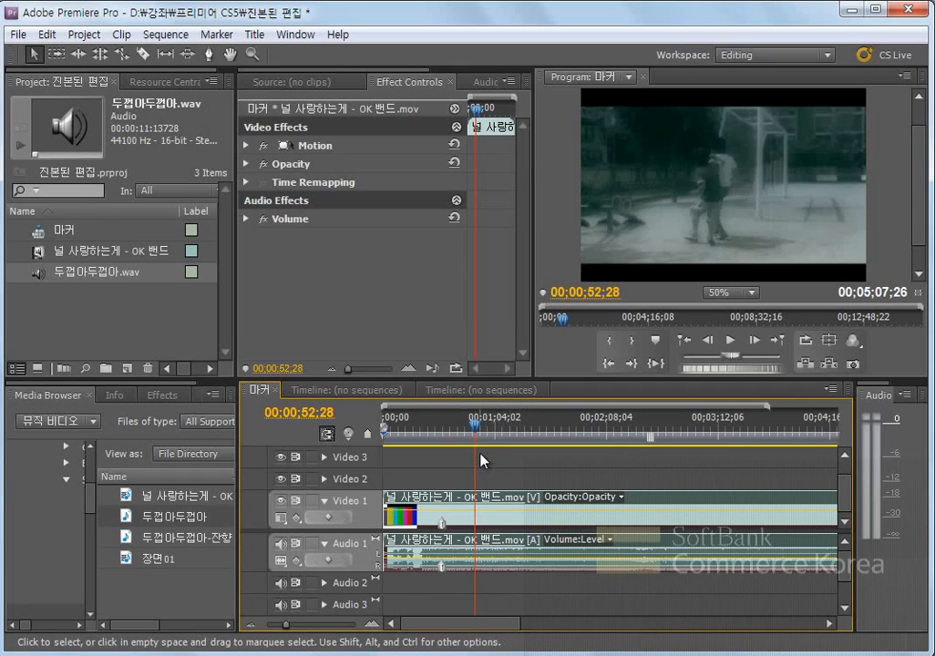
Step: Go back to the clip marker at 00;00;33;29 and clear that current clip marker
click(442, 525)
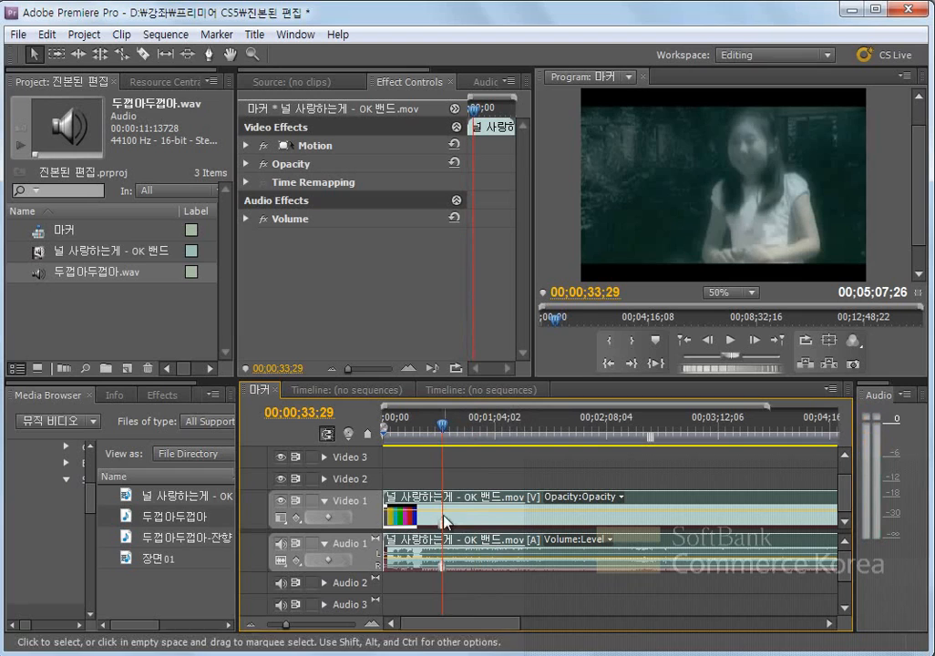
click(219, 35)
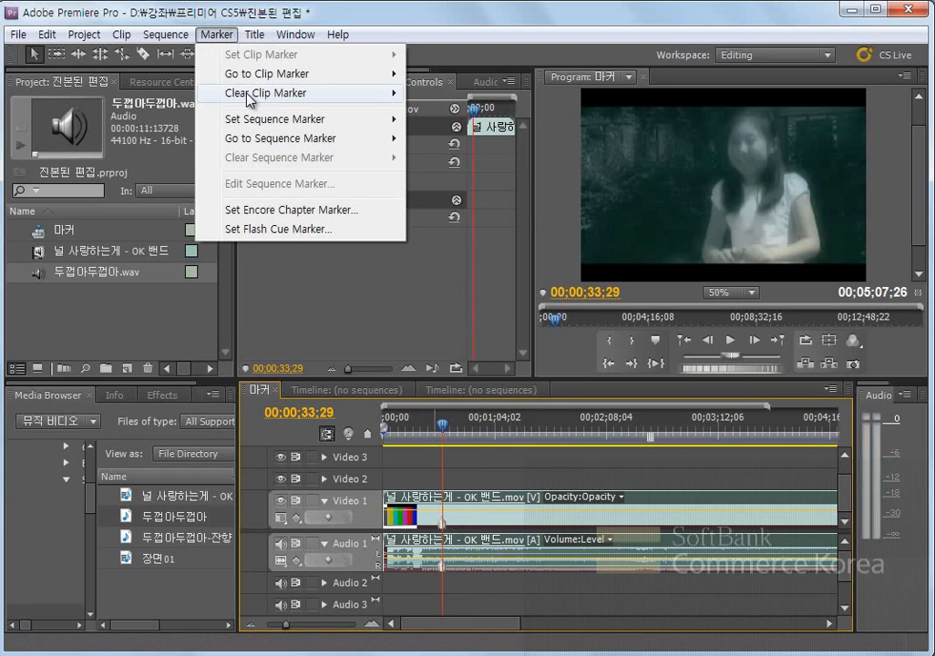
mouse_move(272, 94)
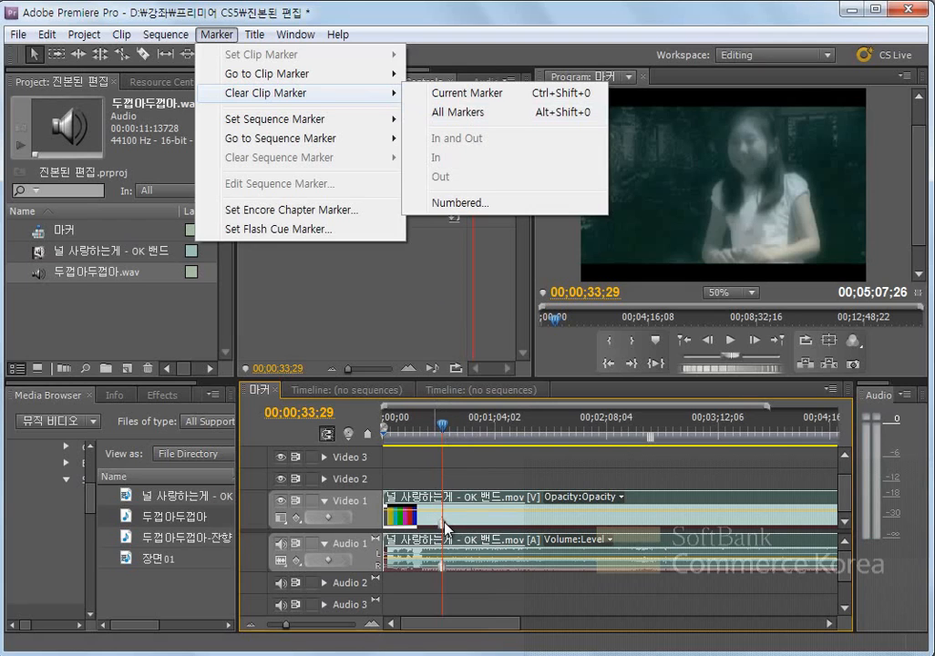
click(489, 93)
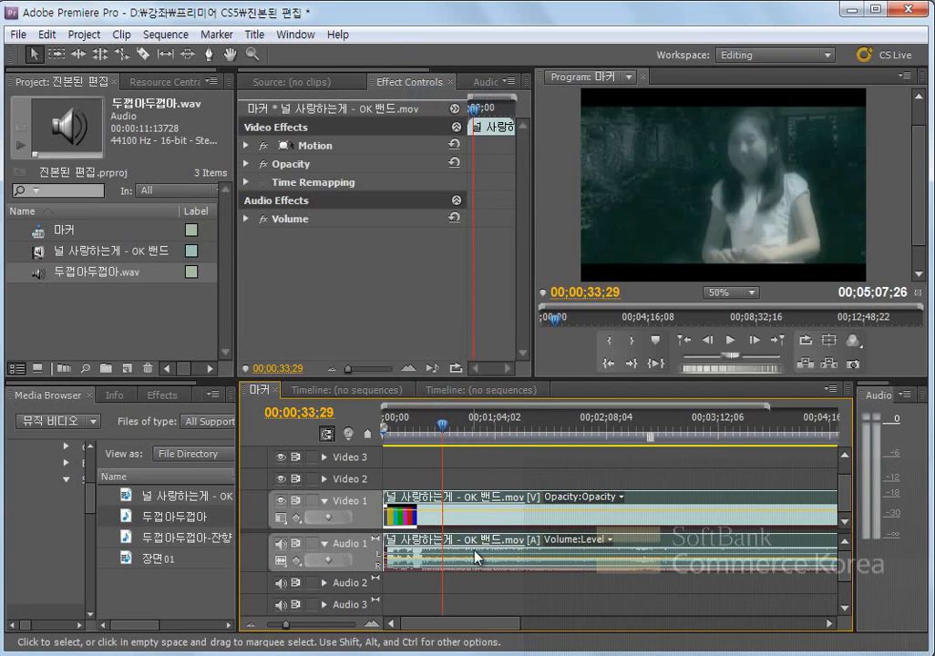
Step: Set a numbered sequence marker at 00;00;33;29, and move the playhead to 00;00;52;28
drag(438, 425, 436, 425)
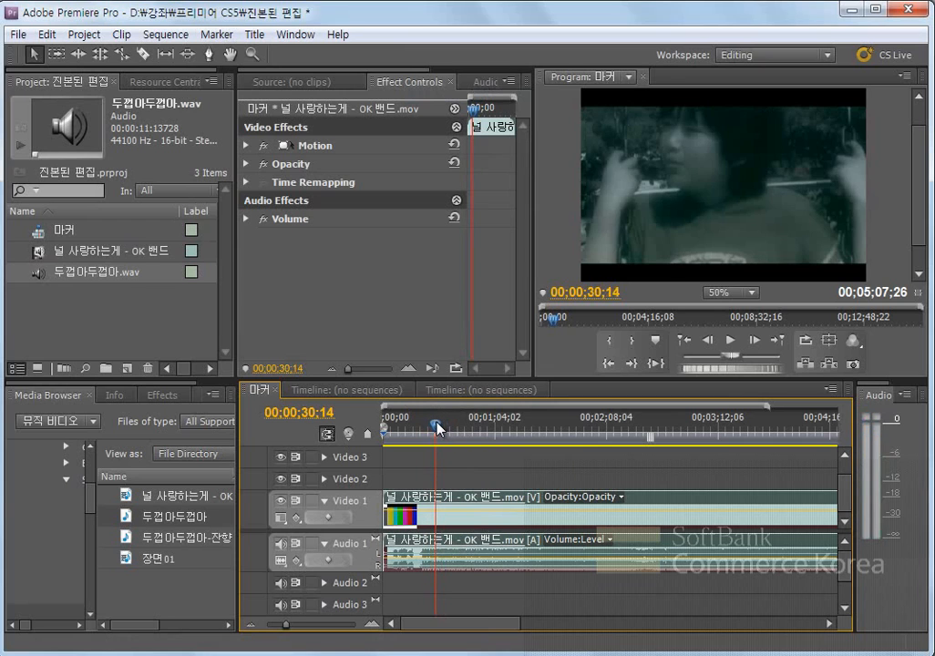
click(442, 425)
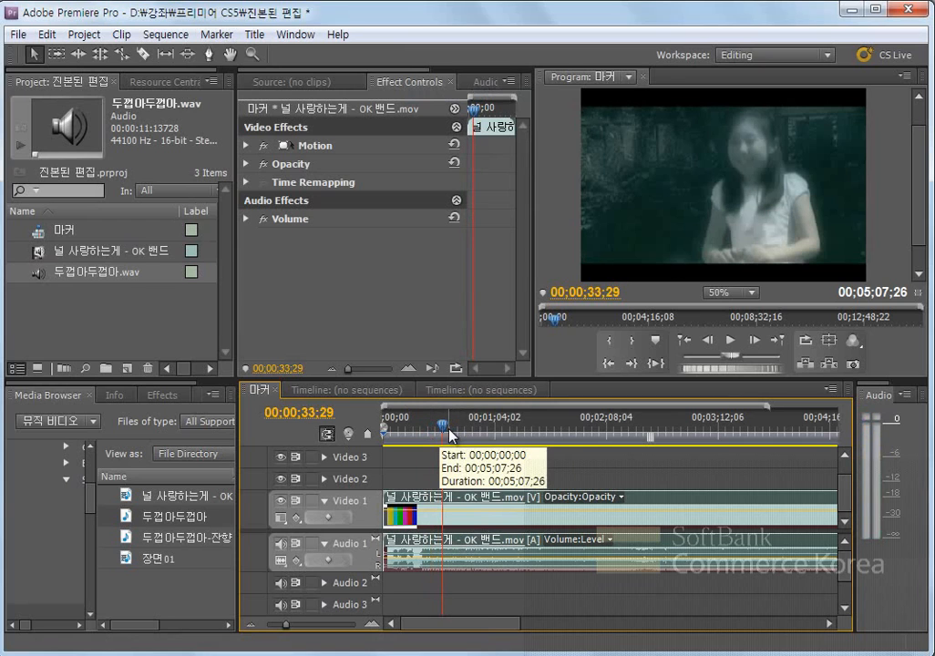
click(216, 34)
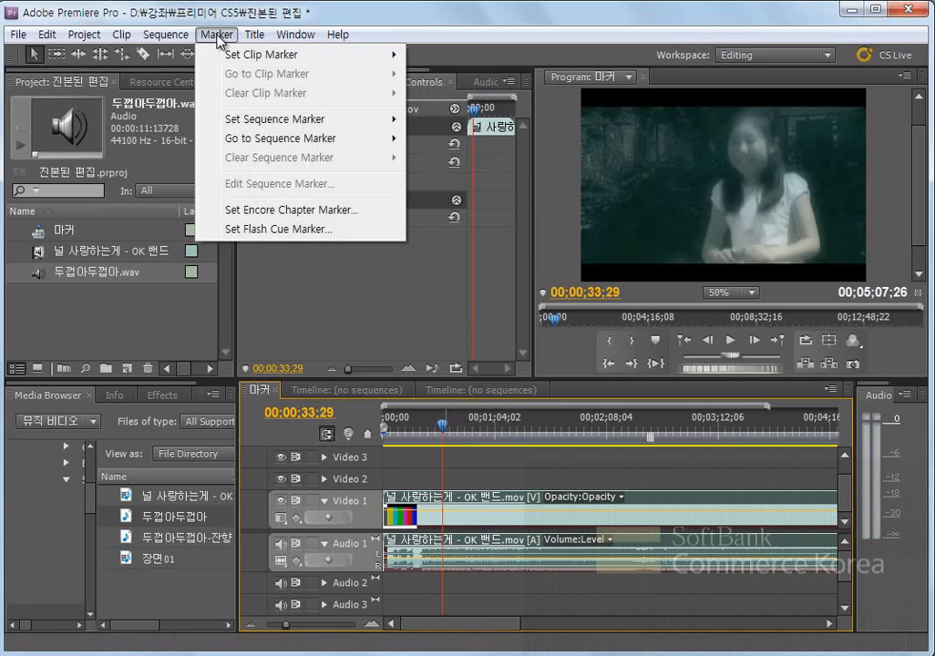
mouse_move(280, 128)
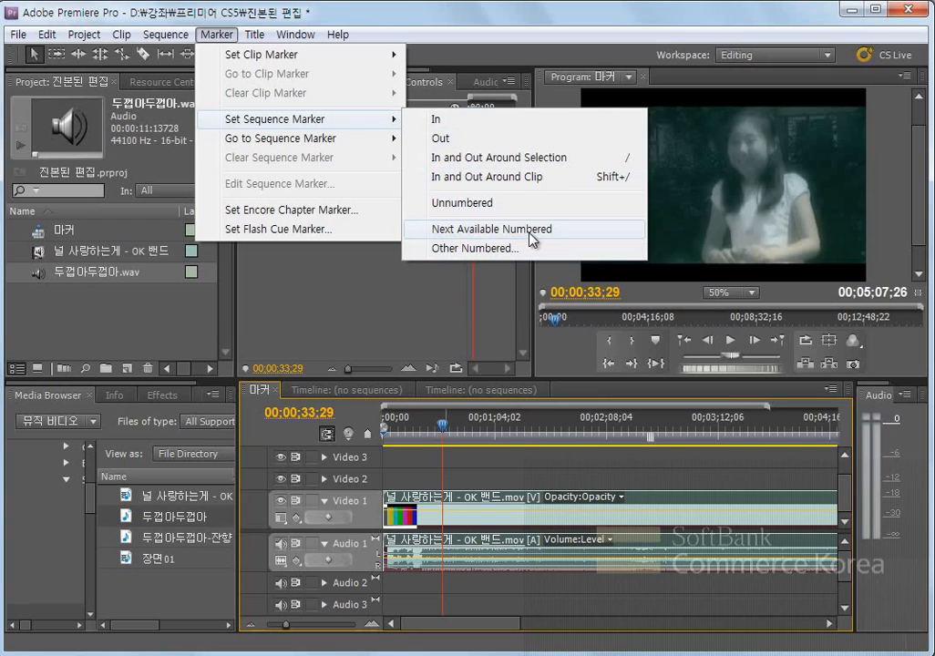
click(467, 248)
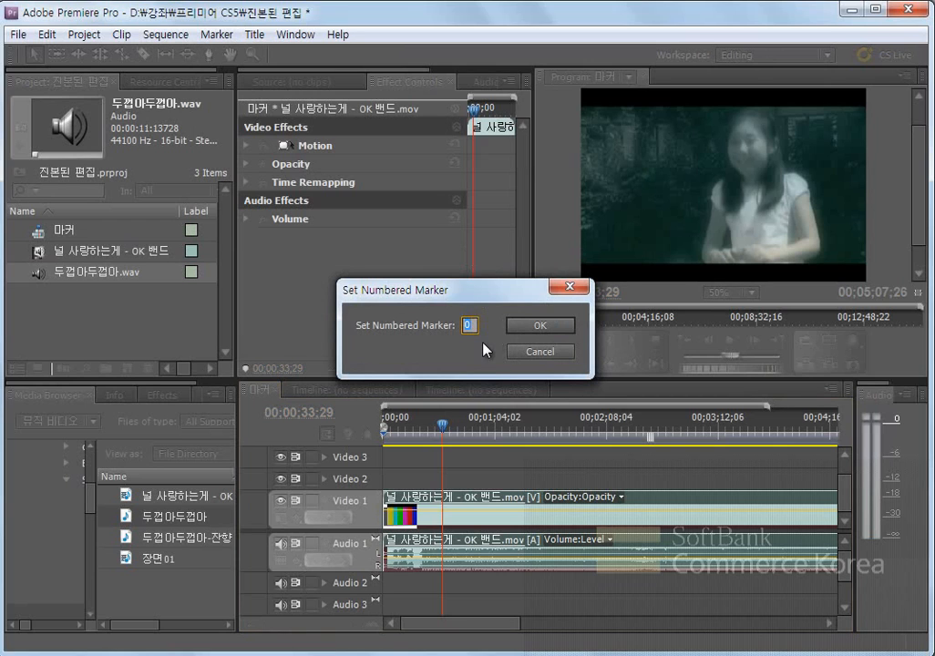
click(541, 327)
drag(446, 431, 475, 430)
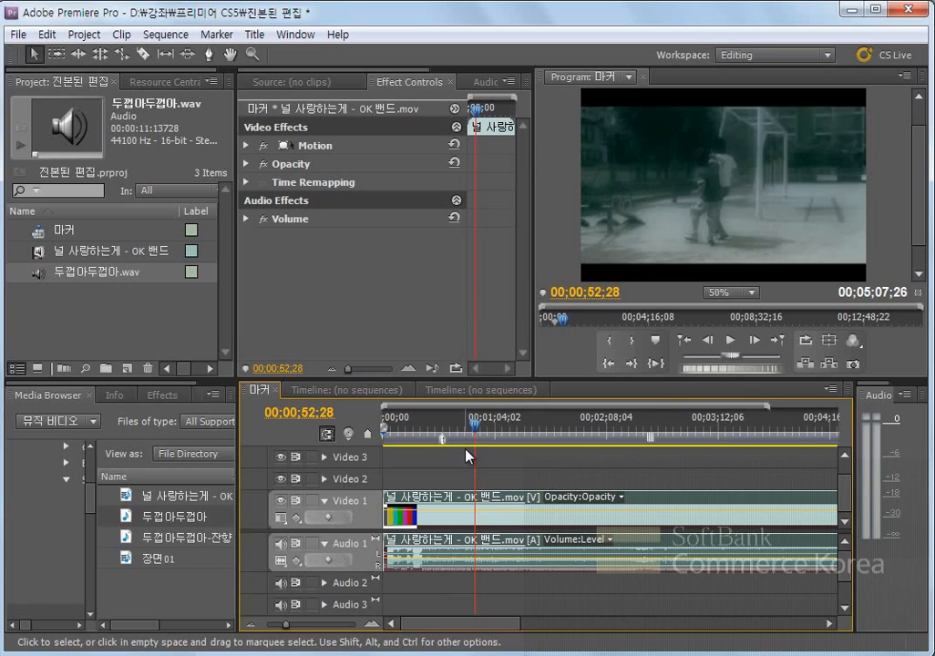
mouse_move(447, 445)
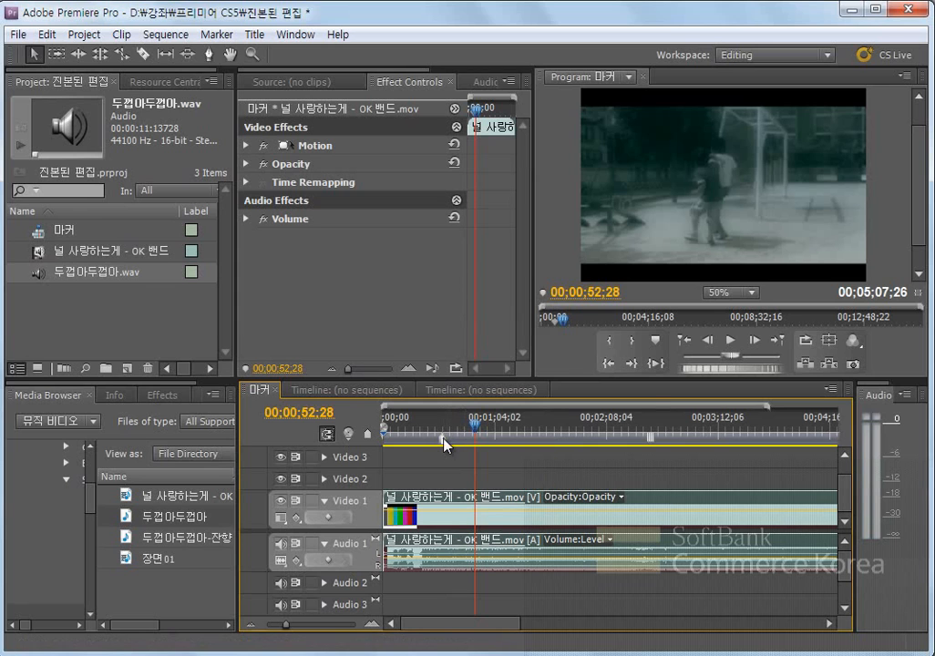
Step: Turn sequence marker 1 at 00;00;33;29 into an Encore chapter marker
double_click(447, 444)
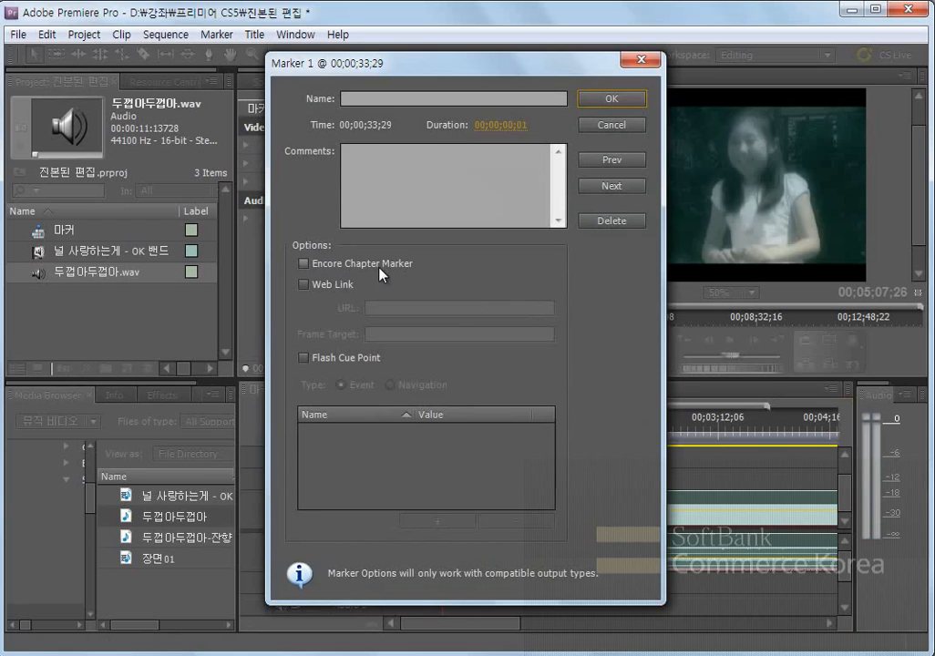
click(304, 264)
click(607, 100)
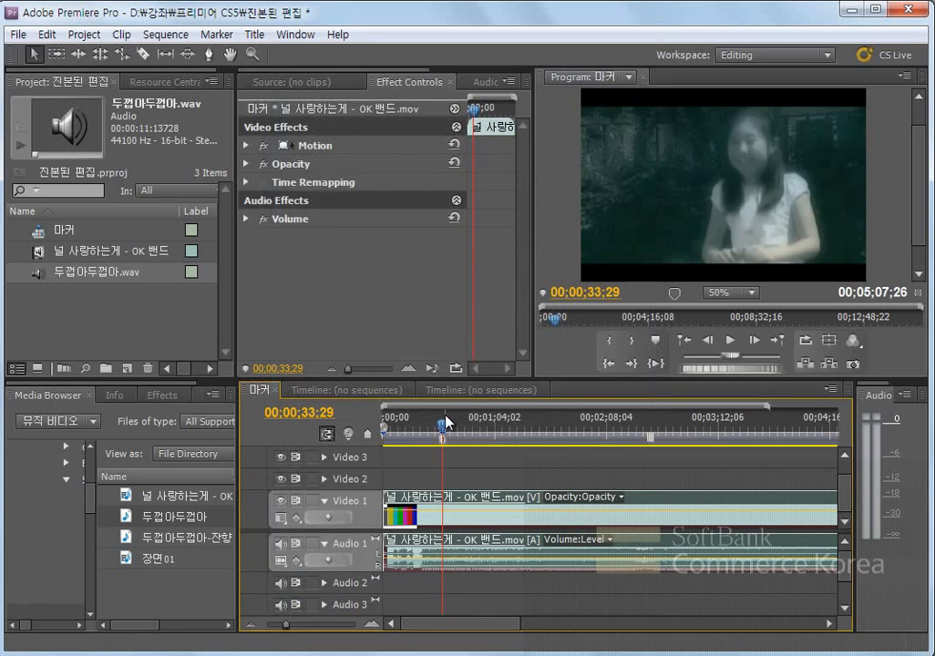
Step: Set an unnumbered sequence marker at 00;01;10;15, and move the playhead to 00;01;27;14
key(space)
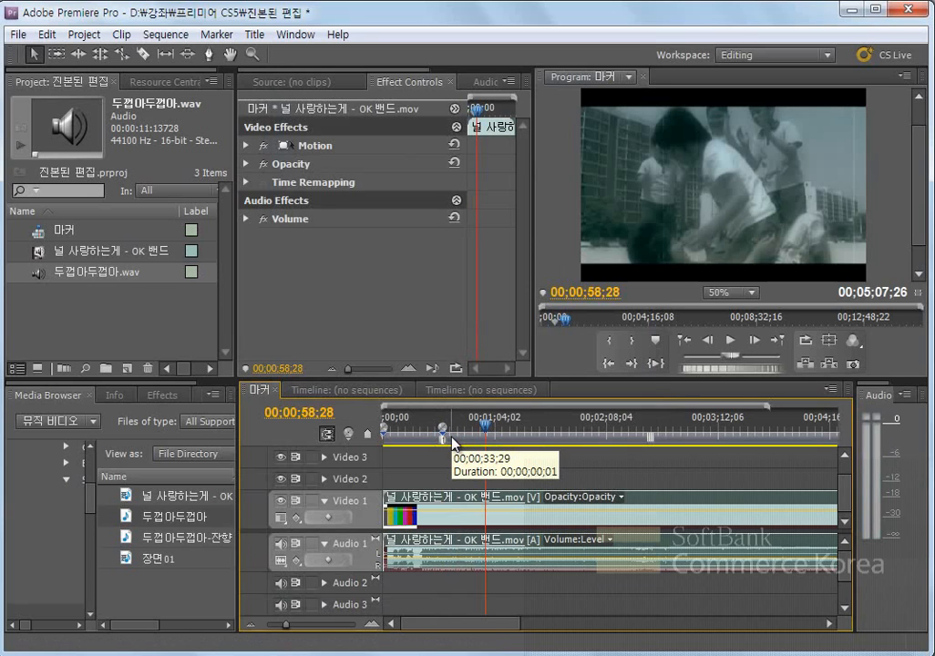
drag(492, 427, 508, 430)
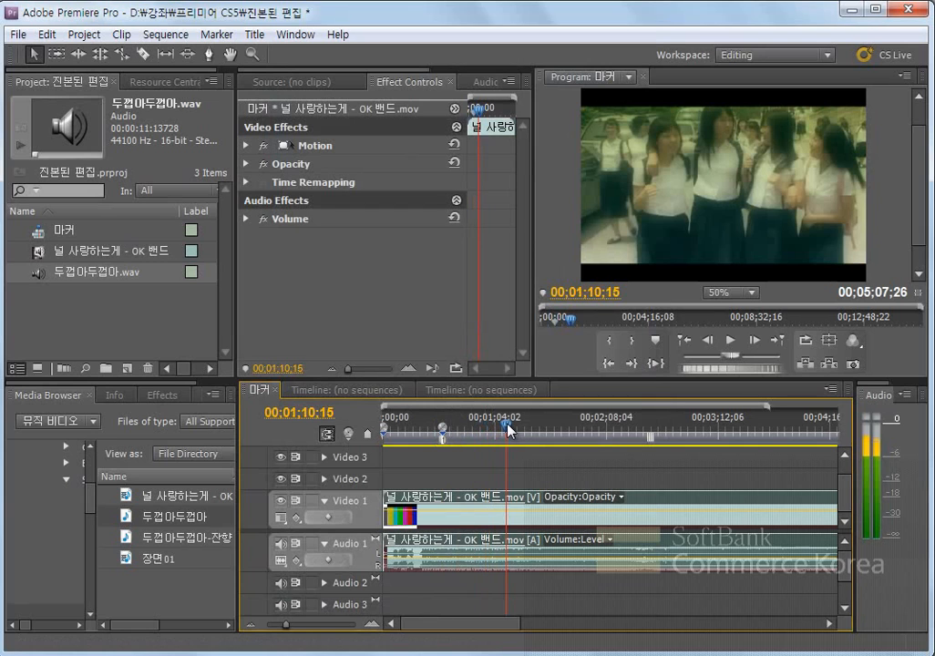
click(217, 35)
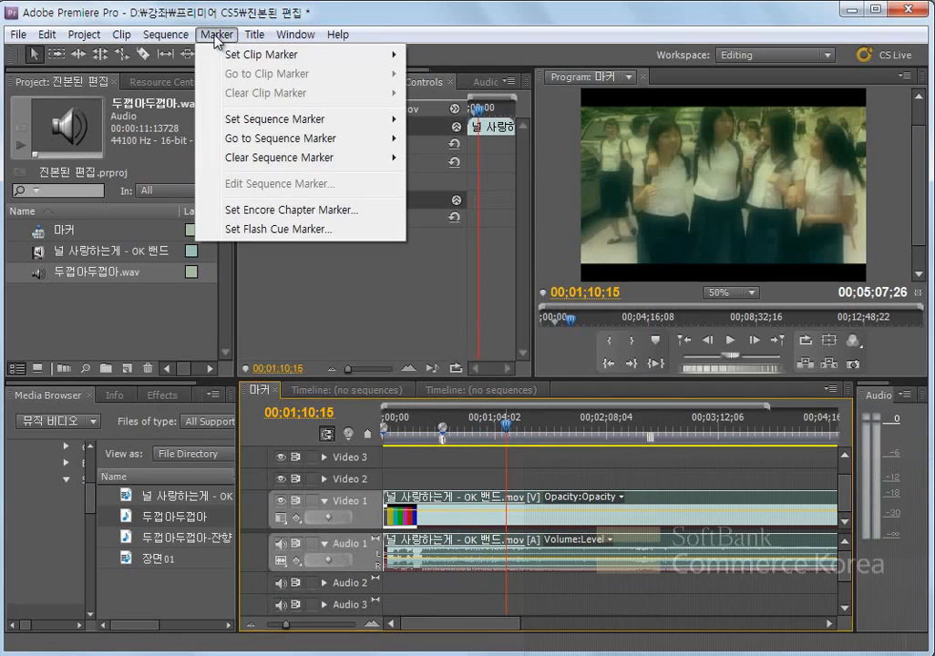
click(216, 35)
click(295, 35)
click(365, 348)
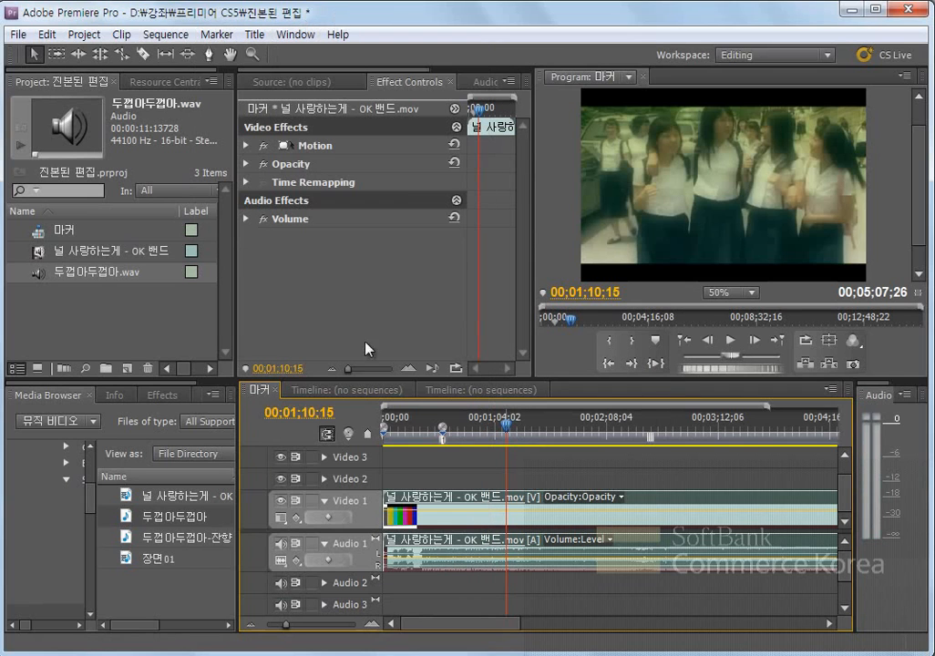
click(371, 438)
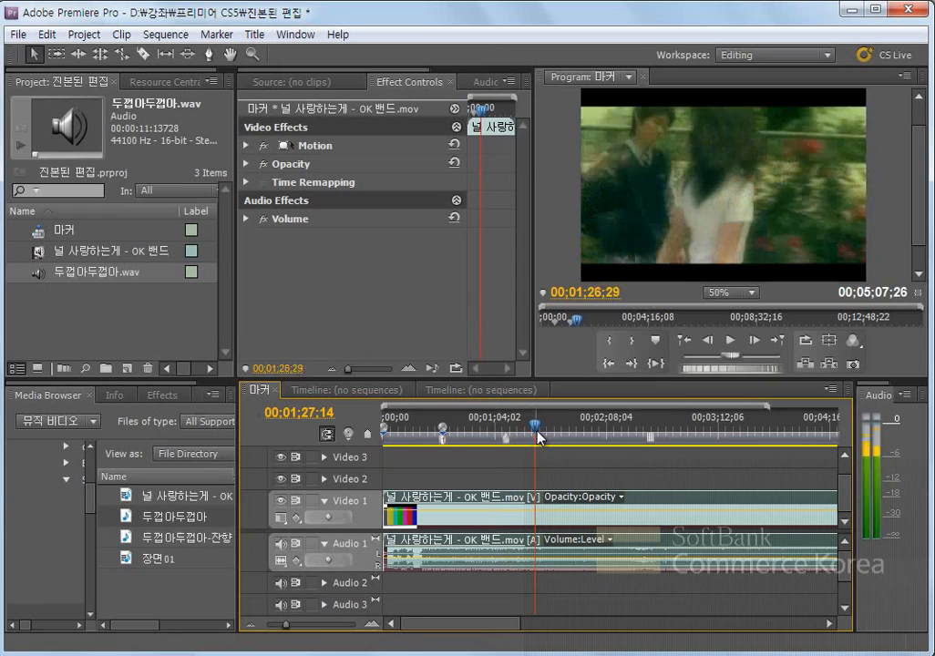
key(space)
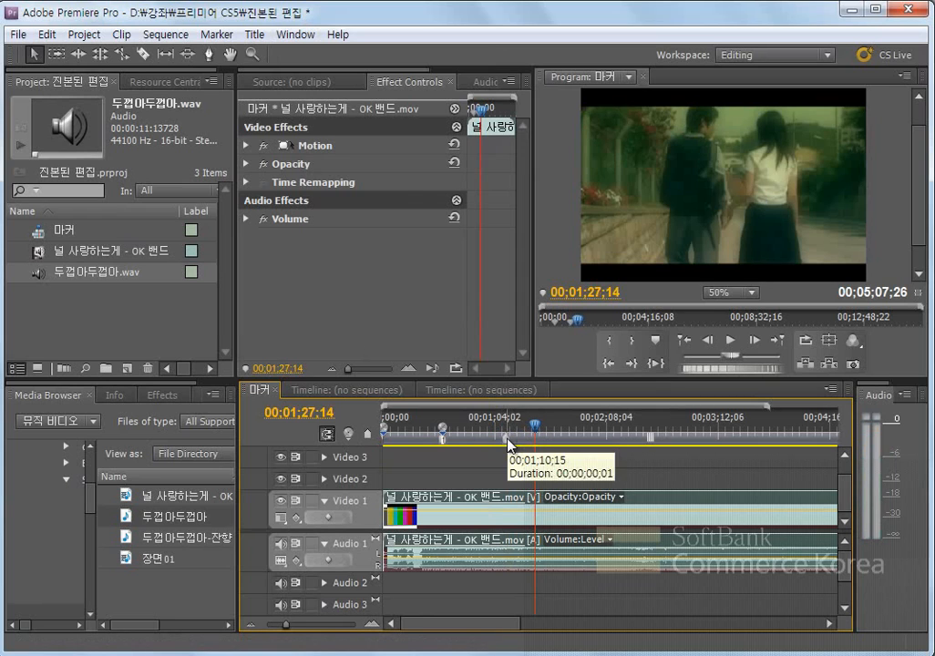
click(217, 36)
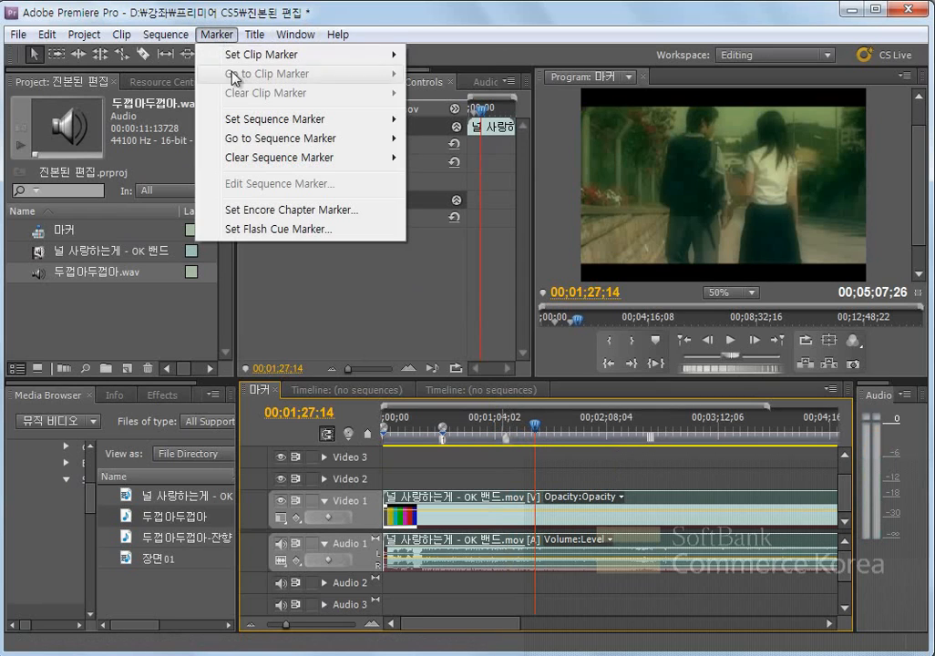
mouse_move(264, 120)
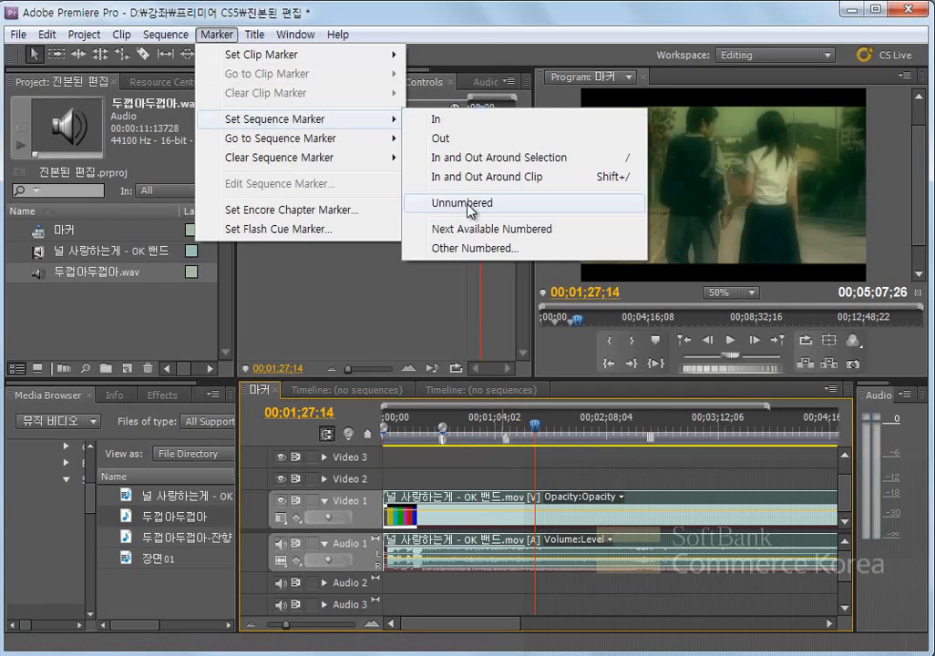
click(469, 20)
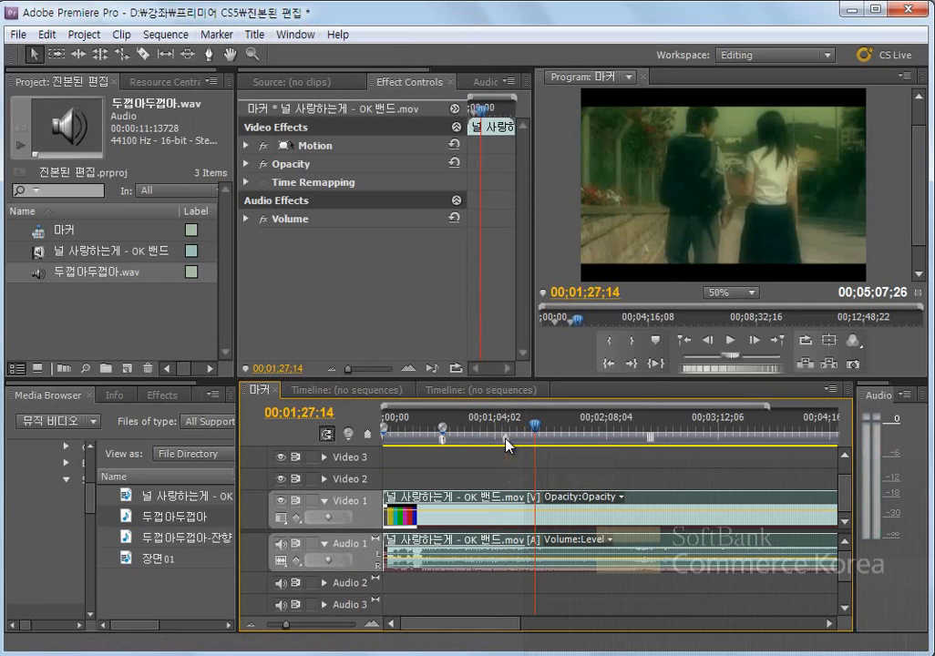
Step: Turn the sequence marker at 00;01;10;15 into an Encore chapter marker, and move the playhead to 00;01;24;14
double_click(508, 444)
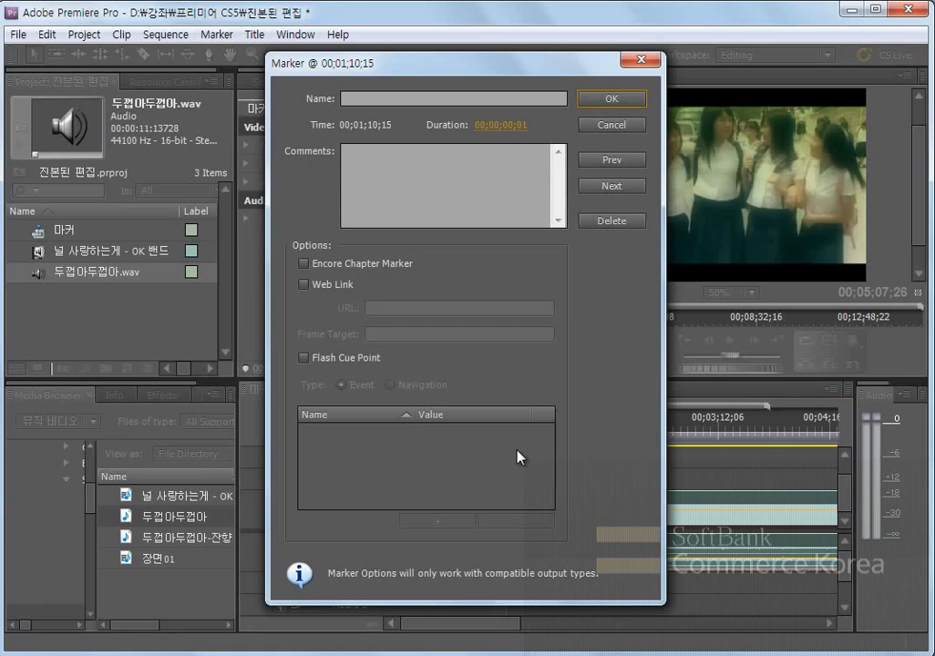
click(305, 264)
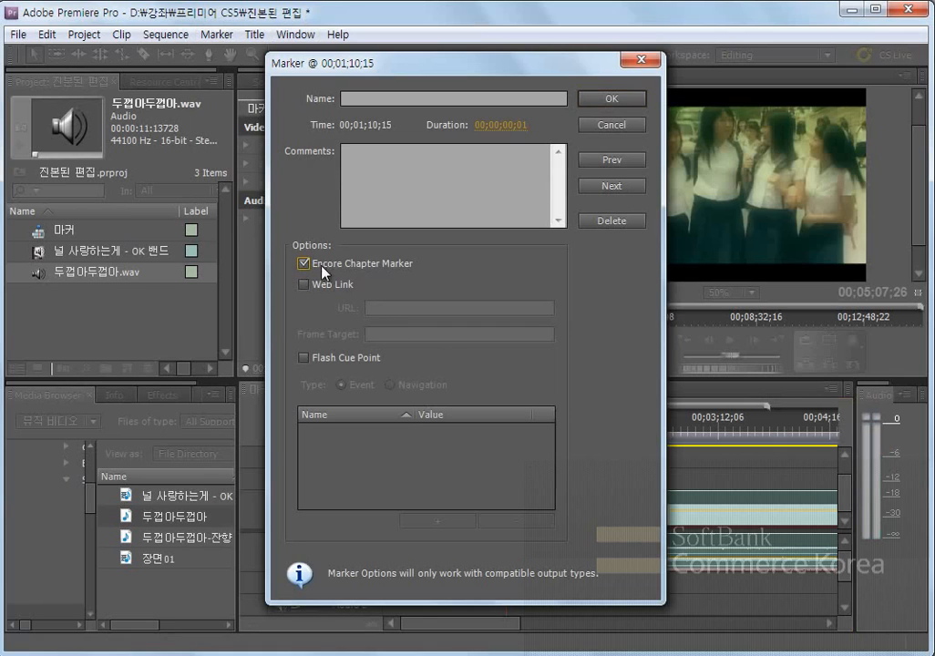
click(610, 100)
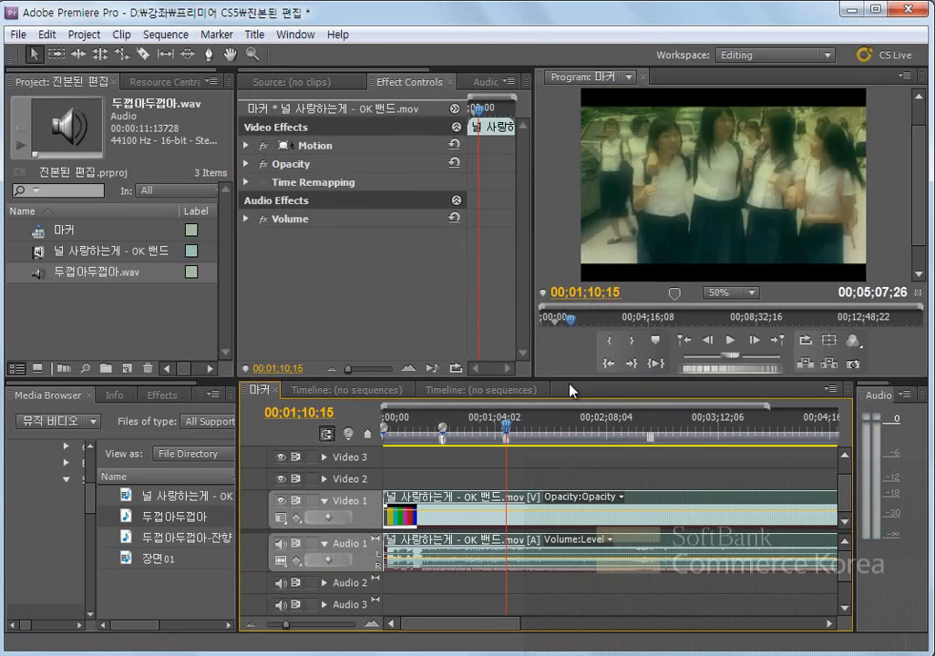
click(529, 426)
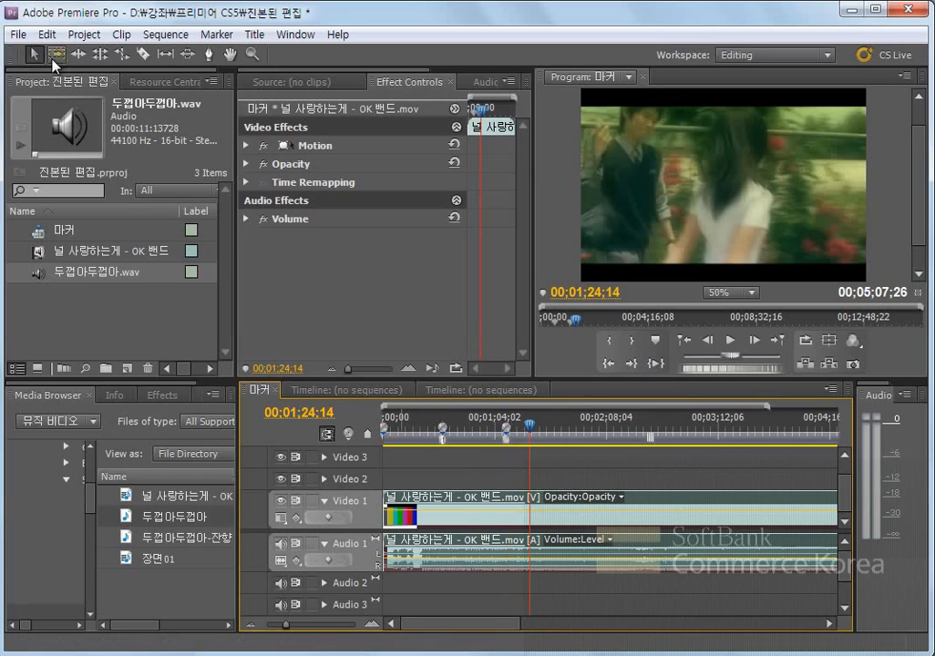
Step: Send the sequence to Adobe Encore through Dynamic Link and name the new Encore project 다이내믹 링크
click(16, 35)
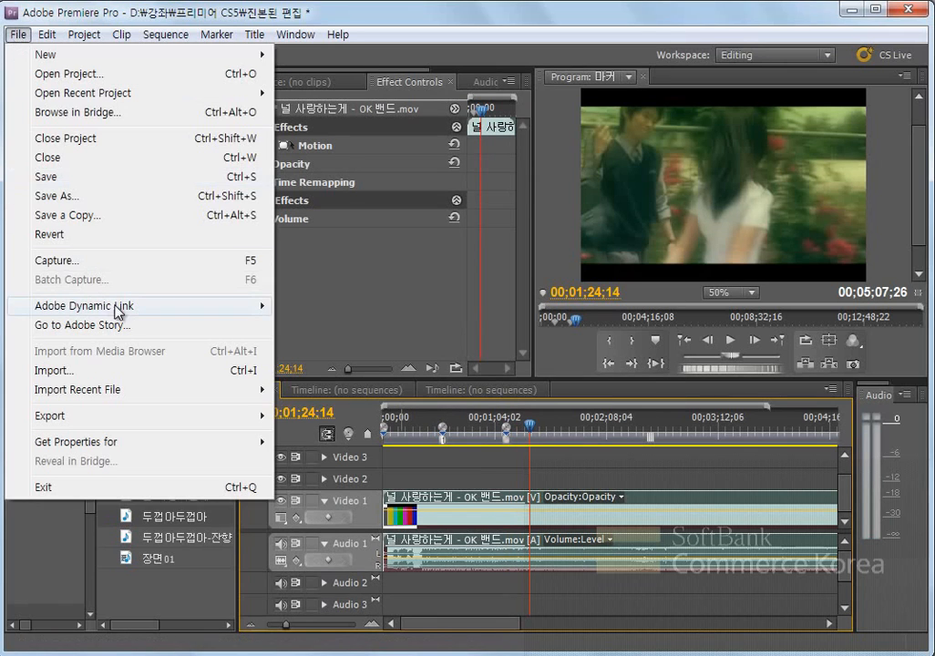
mouse_move(122, 308)
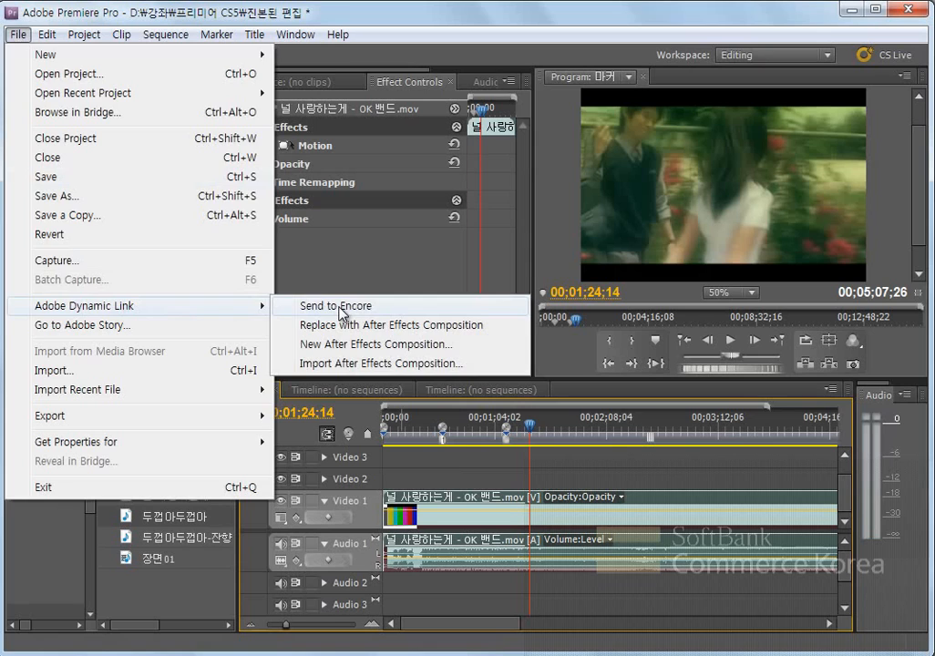
click(340, 308)
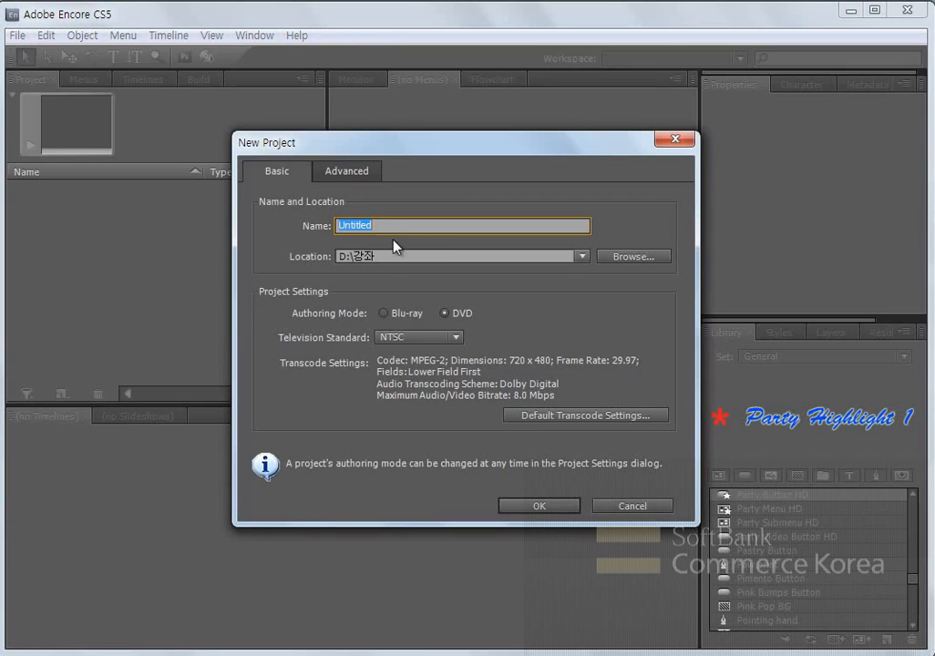
key(BackSpace)
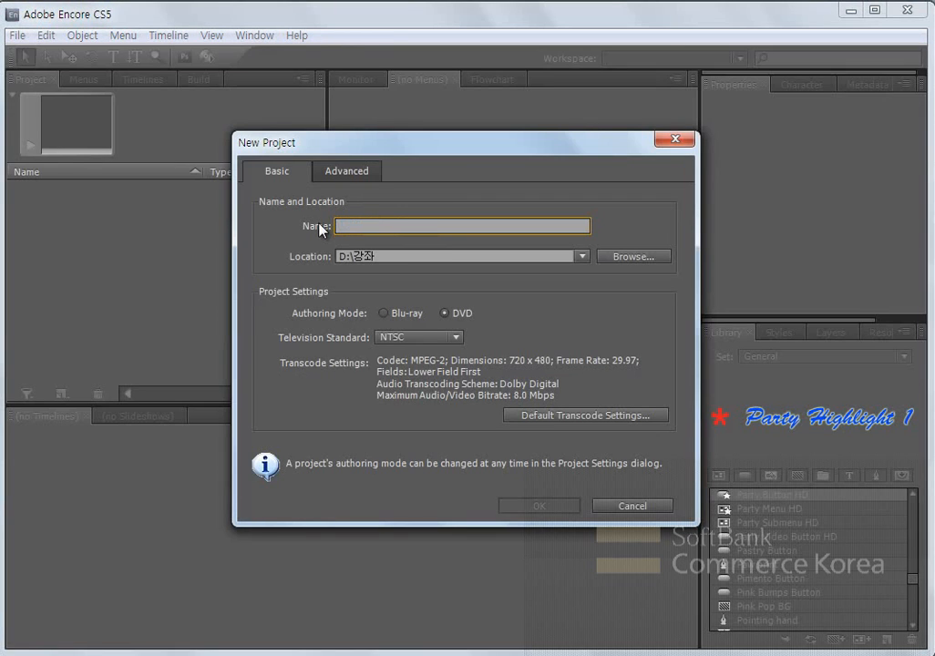
text(ㄷㅏ이내믹)
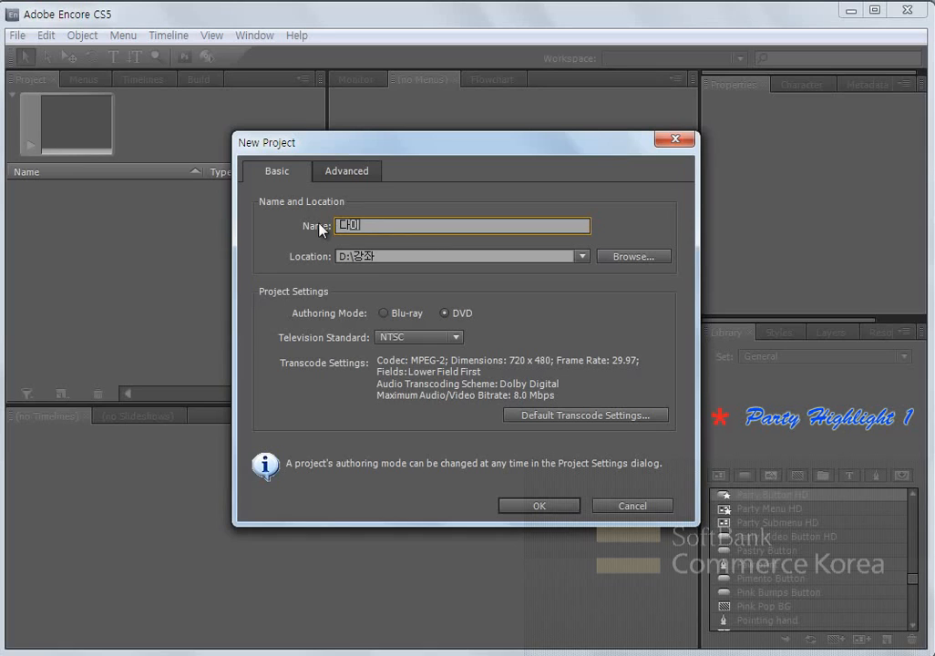
text( 링크)
Step: Set the project location to D:\강좌\프리미어 CS5 and create it as an NTSC DVD project
click(434, 257)
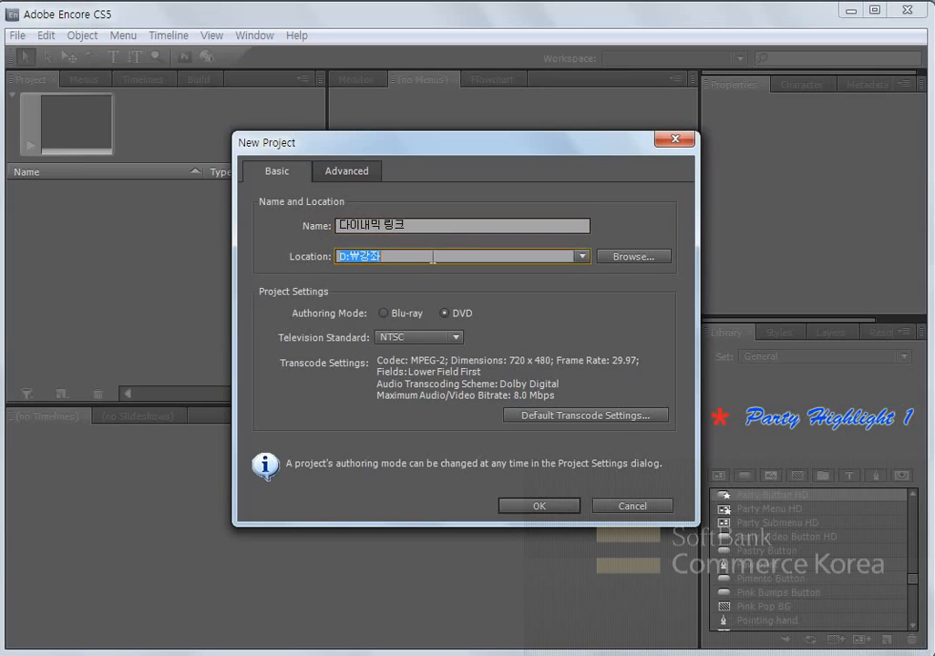
click(435, 259)
click(620, 259)
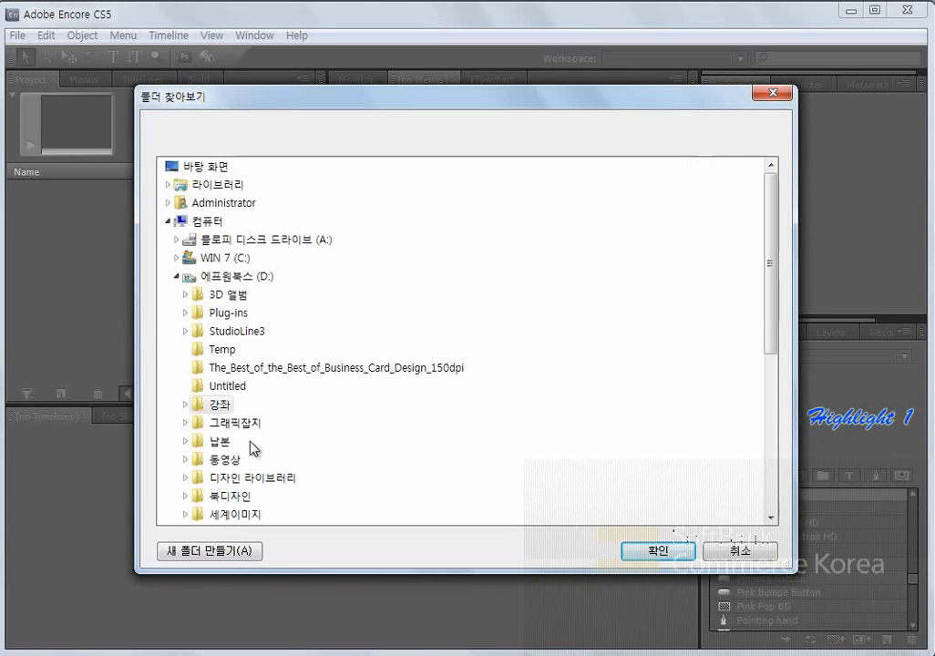
double_click(221, 406)
scroll(310, 456, down, 2)
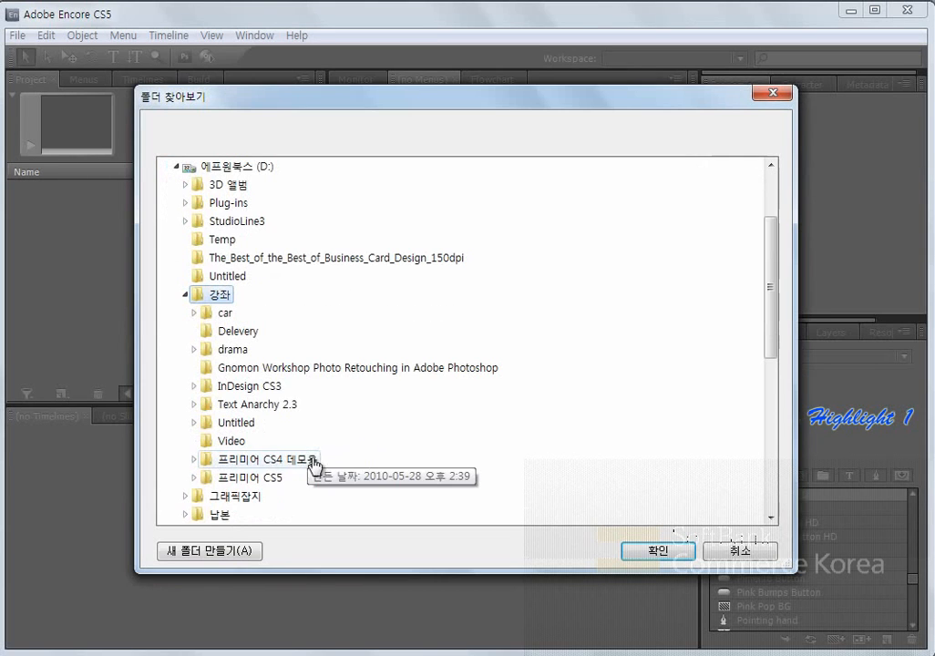
double_click(256, 483)
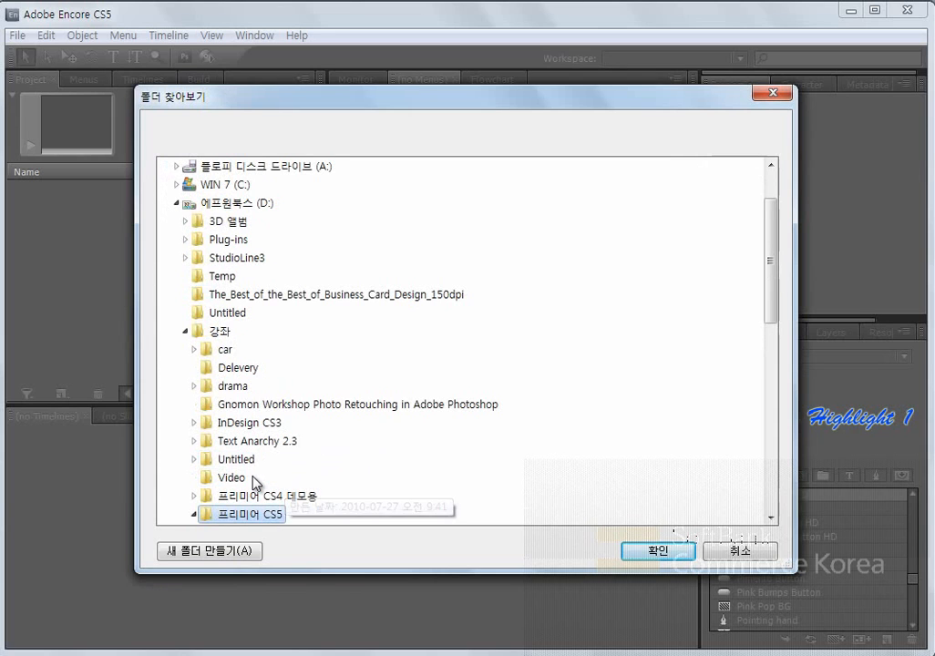
click(656, 550)
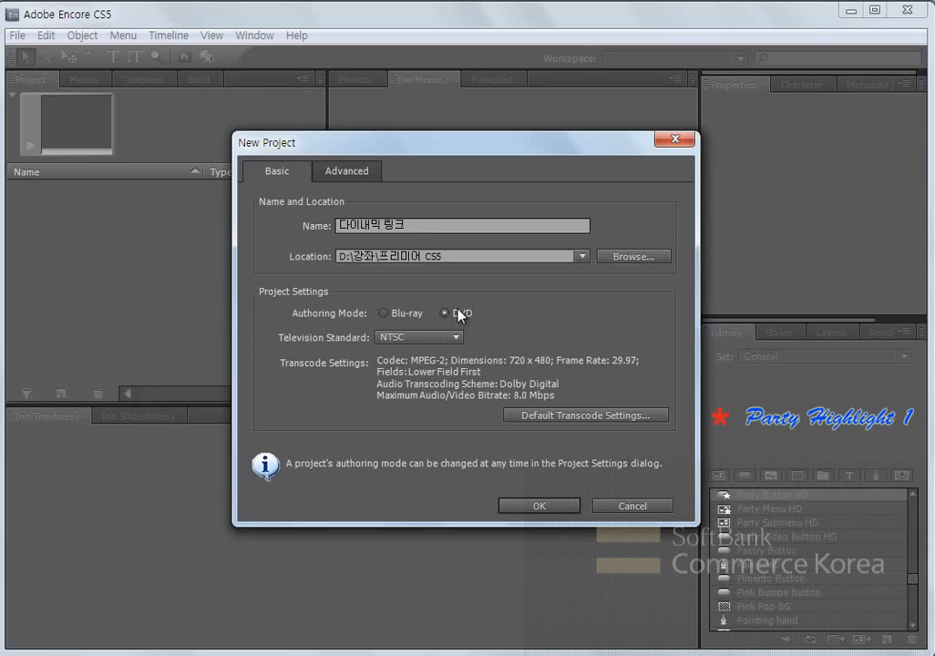
click(549, 506)
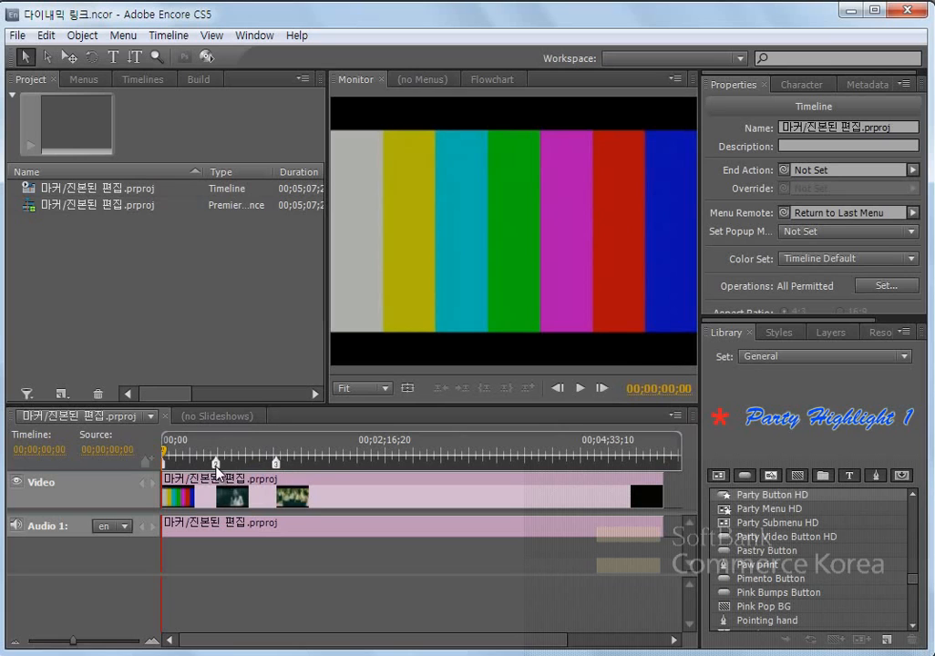
Step: Add the Sunset Submenu template as a menu and link timeline chapters 2 and 3 to its episode 1 and episode 2 buttons
drag(914, 582, 914, 604)
click(789, 551)
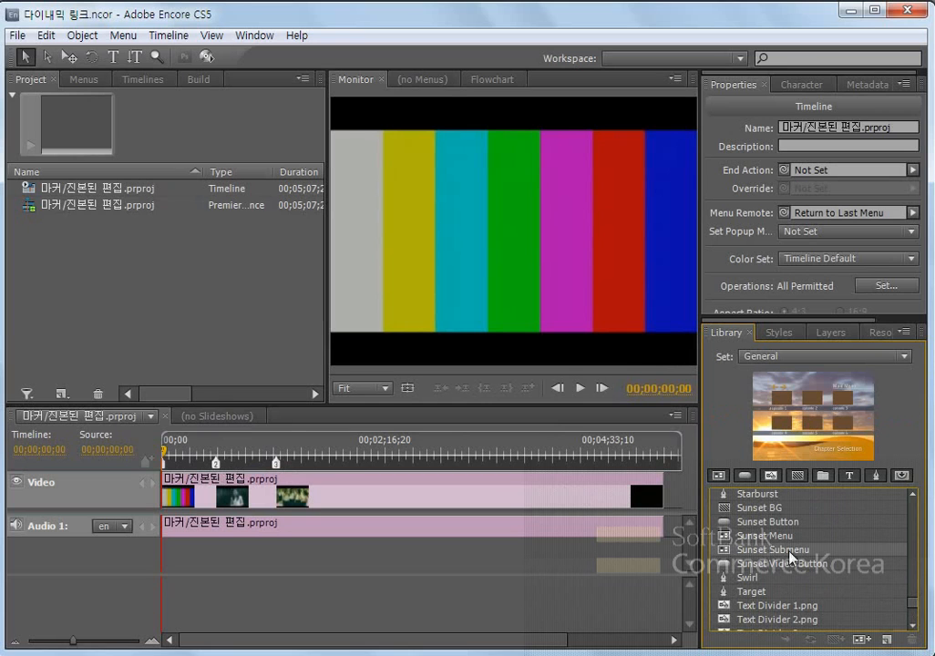
double_click(770, 551)
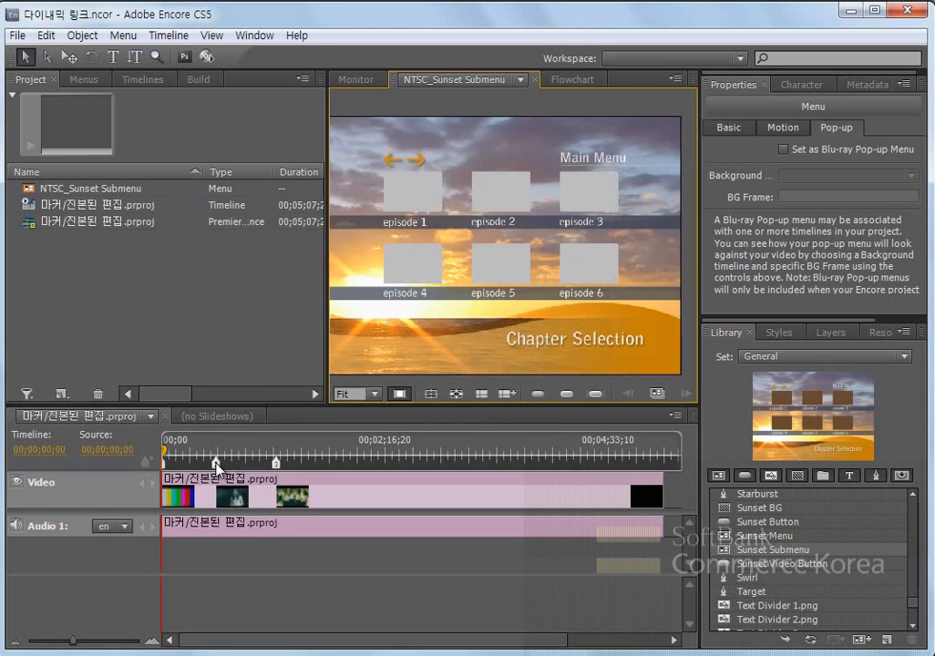
drag(216, 463, 401, 202)
mouse_move(277, 463)
mouse_down()
mouse_move(432, 312)
mouse_move(516, 188)
mouse_up()
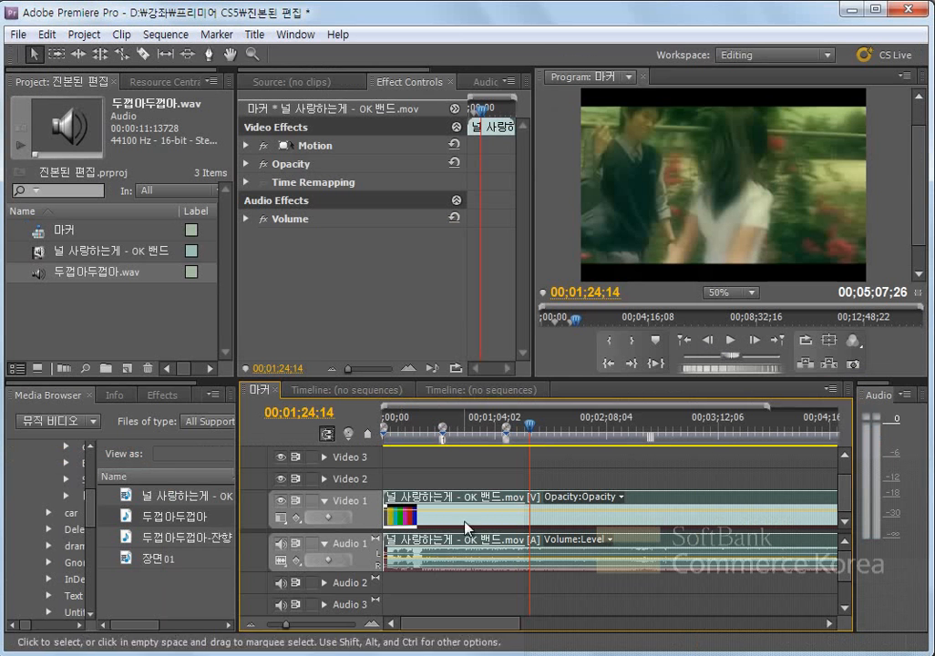
double_click(442, 432)
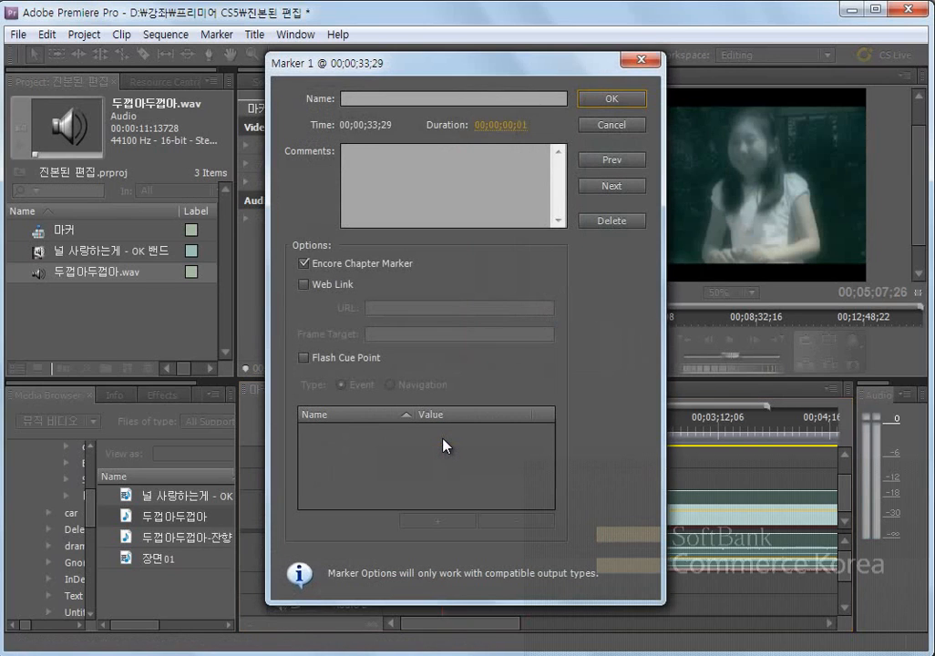
click(305, 264)
click(304, 285)
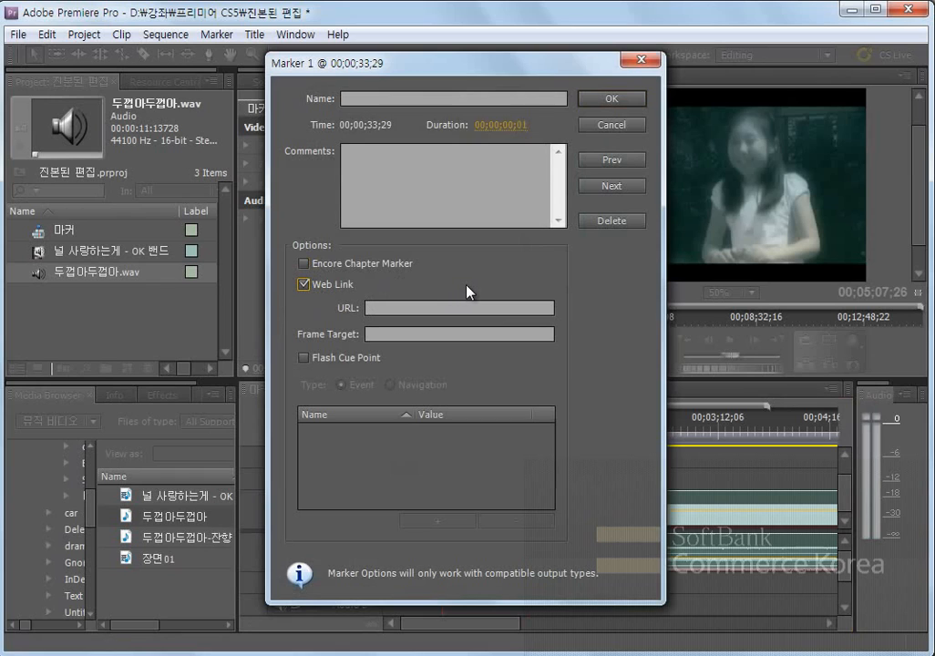
click(411, 309)
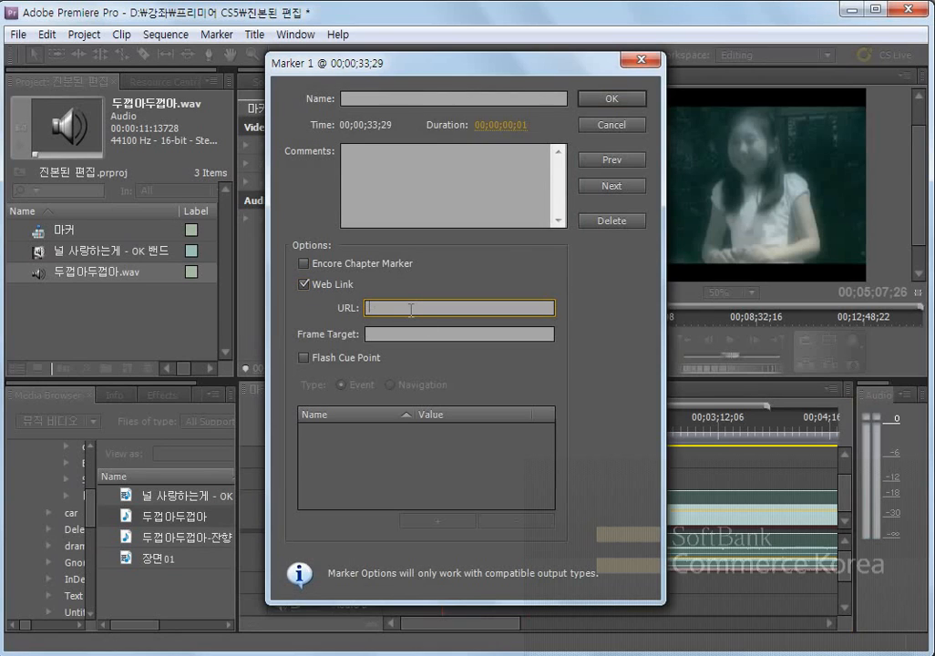
text(http://www.dcampus.co.kr)
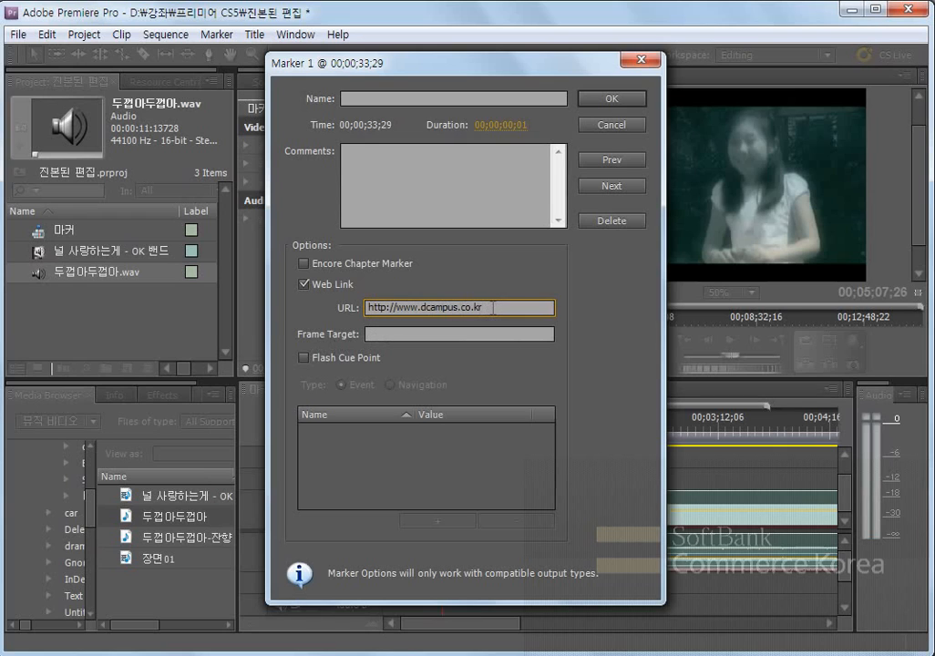
click(388, 335)
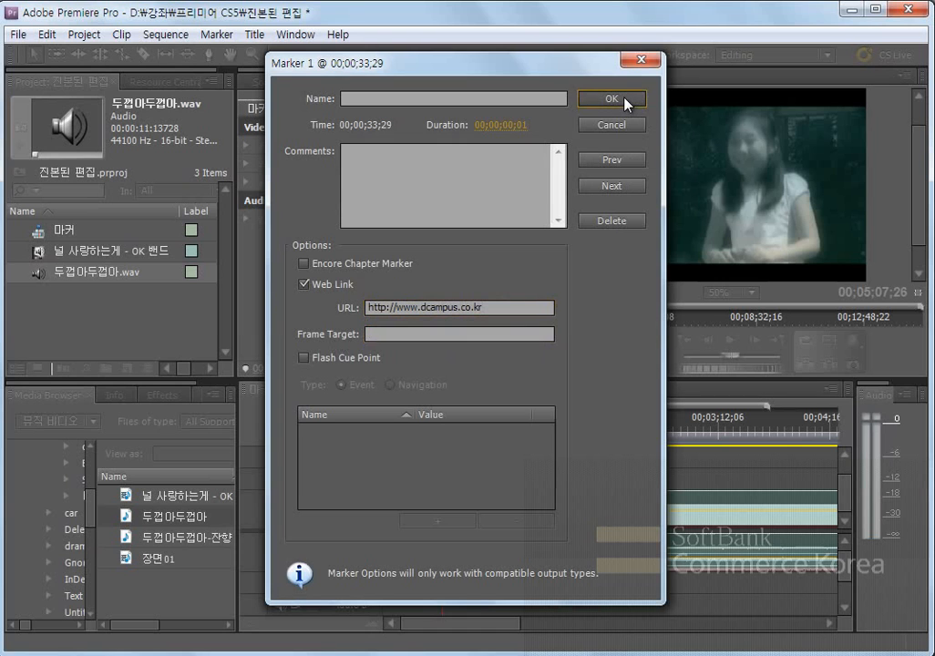
click(627, 101)
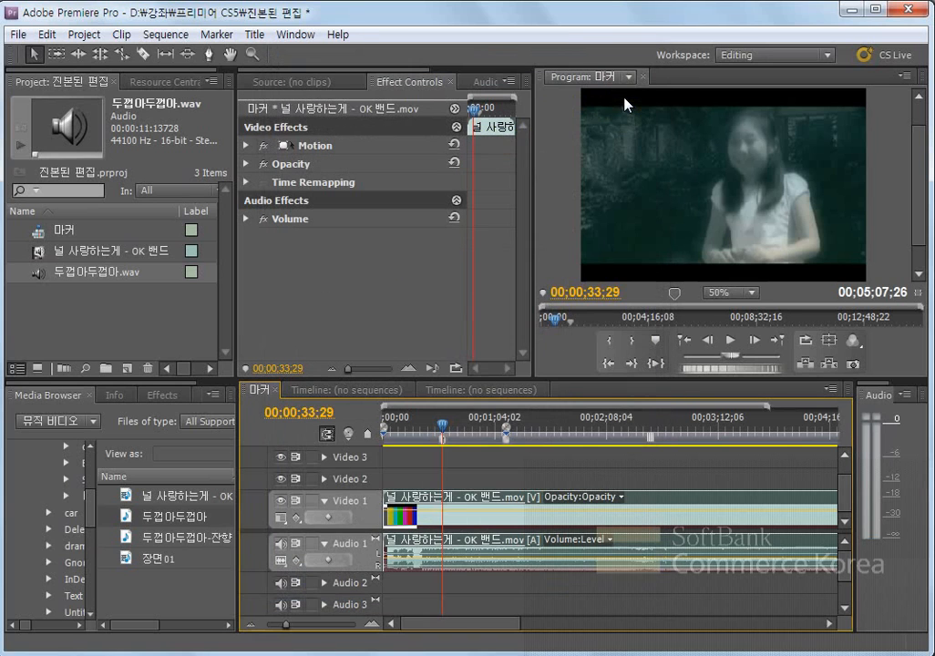
Step: Try the Flash Cue Point option on the sequence marker at 00;01;10;15, discarding the change
double_click(507, 435)
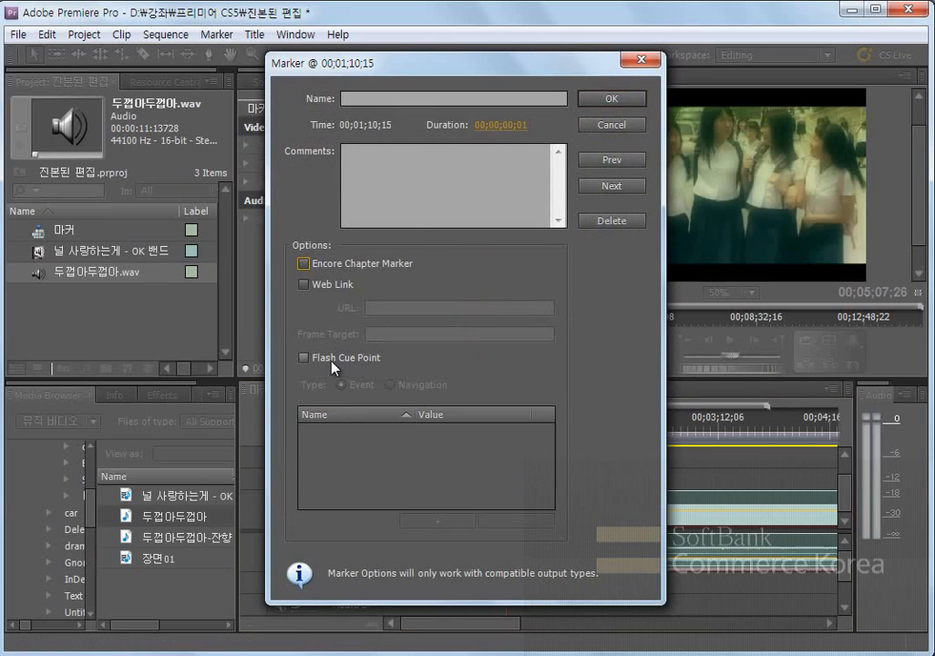
click(305, 361)
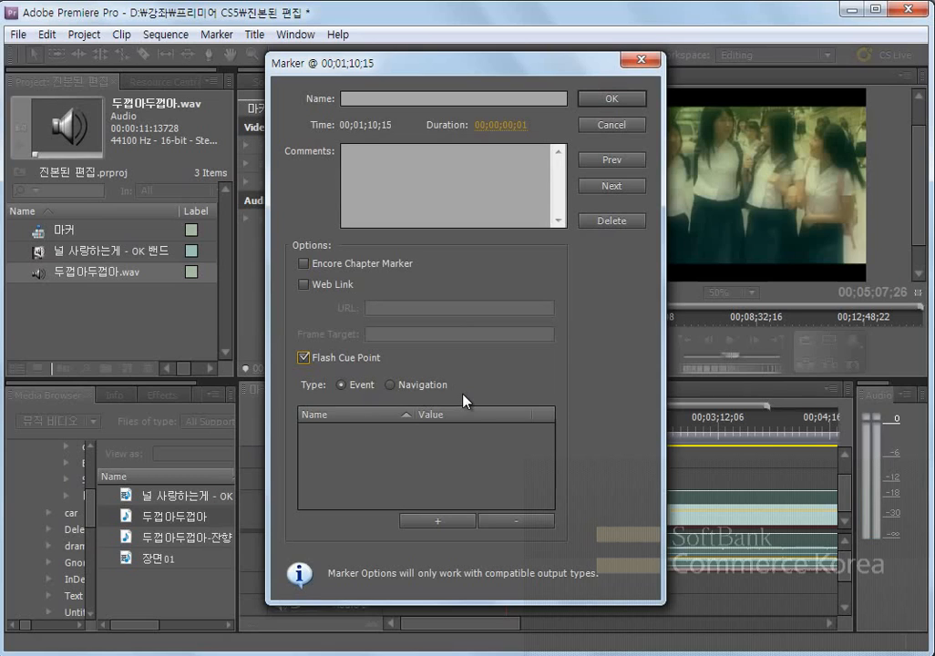
click(611, 129)
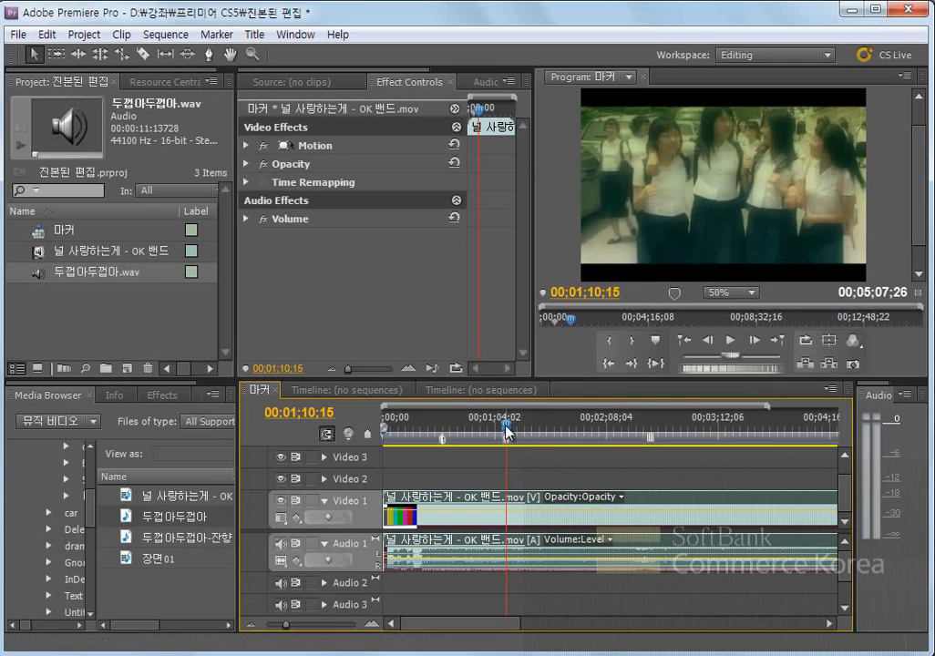
click(229, 38)
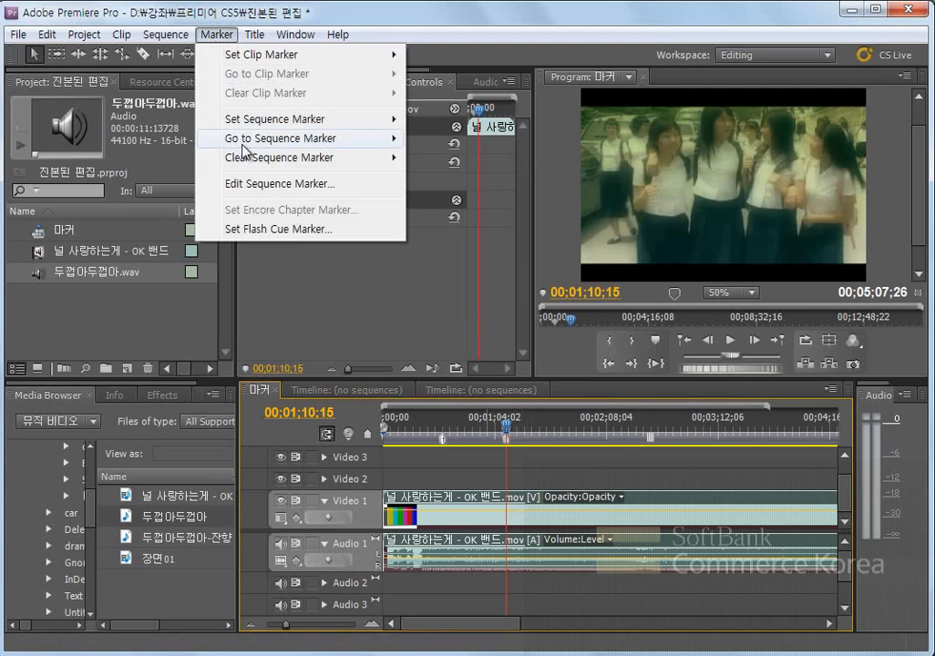
mouse_move(244, 144)
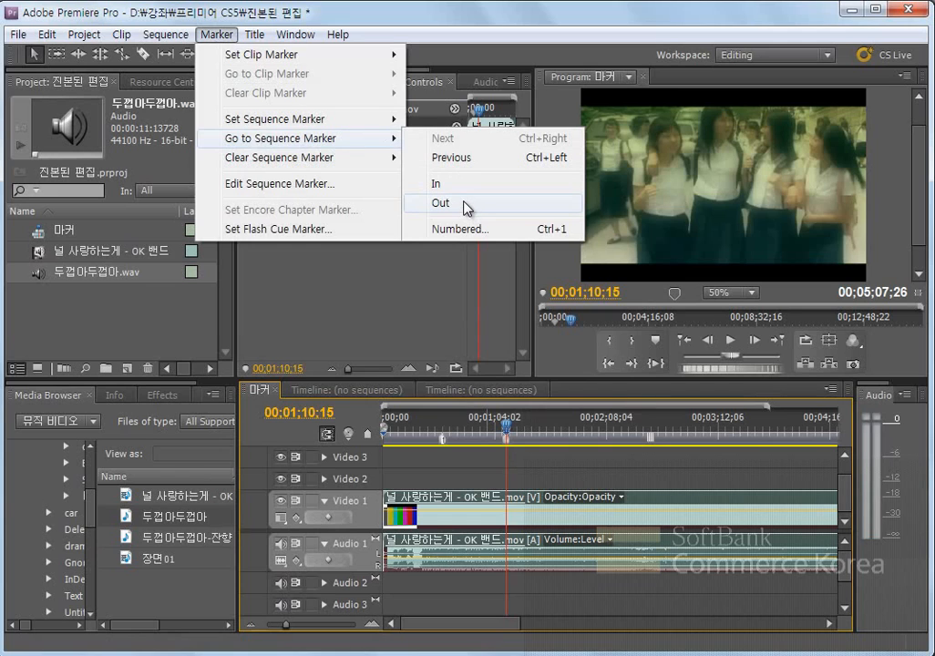
mouse_move(274, 160)
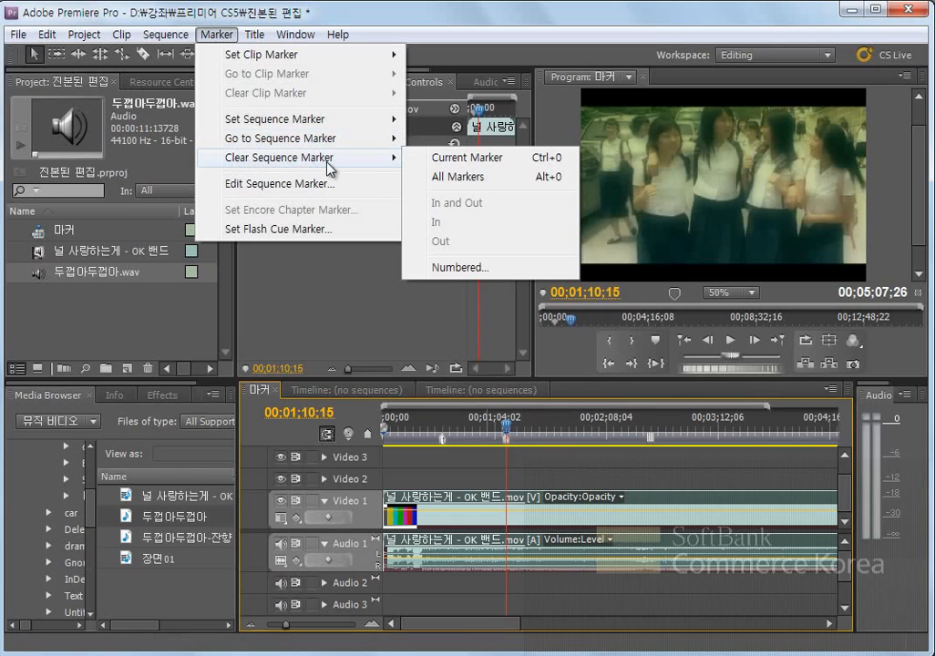